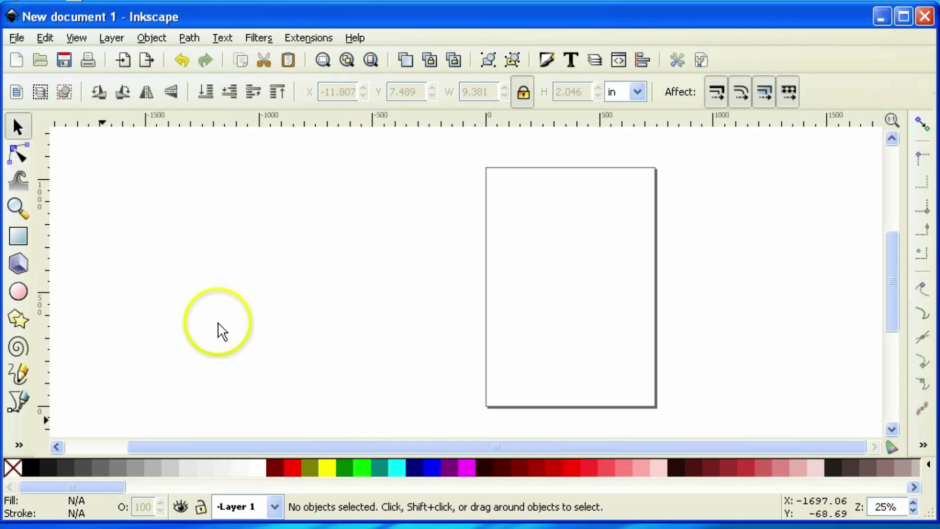
# Add the name as a text object and scale it to 2 inches tall
pyautogui.click(20, 444)
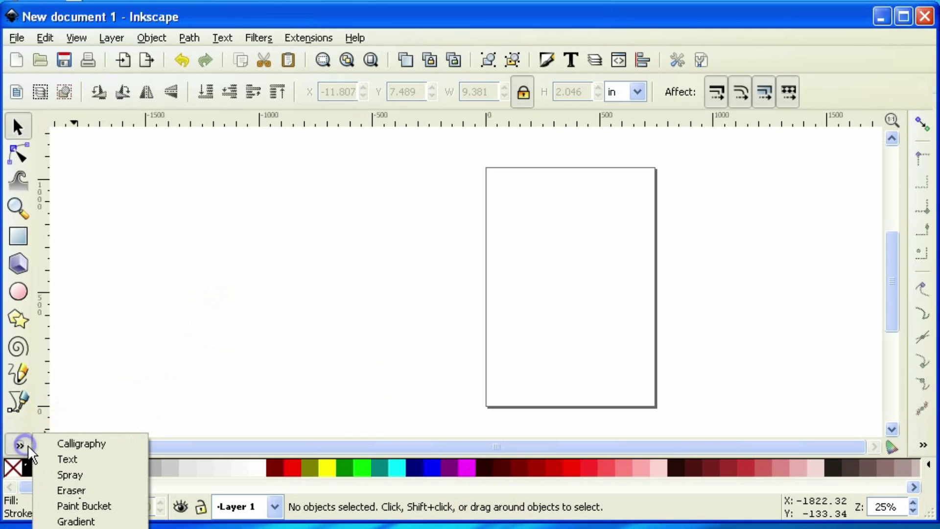
pyautogui.click(75, 457)
pyautogui.click(232, 267)
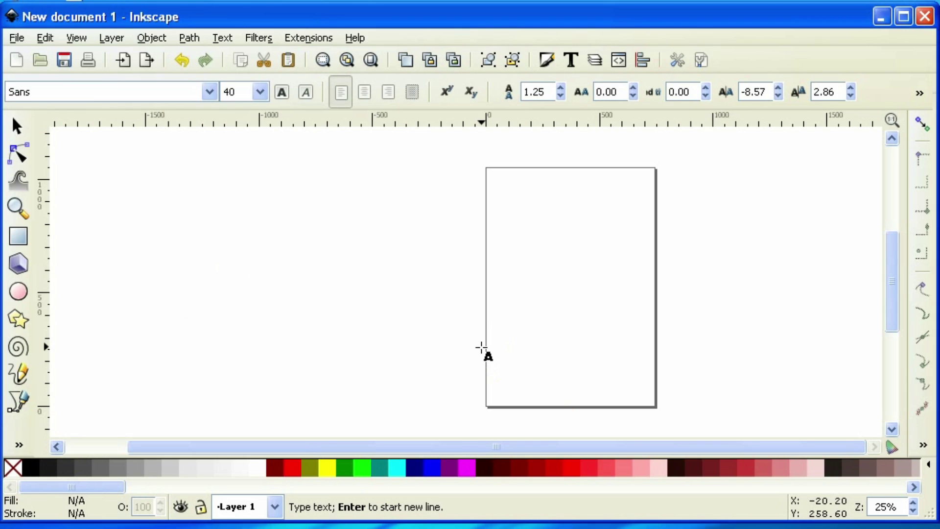
pyautogui.write('Dalton')
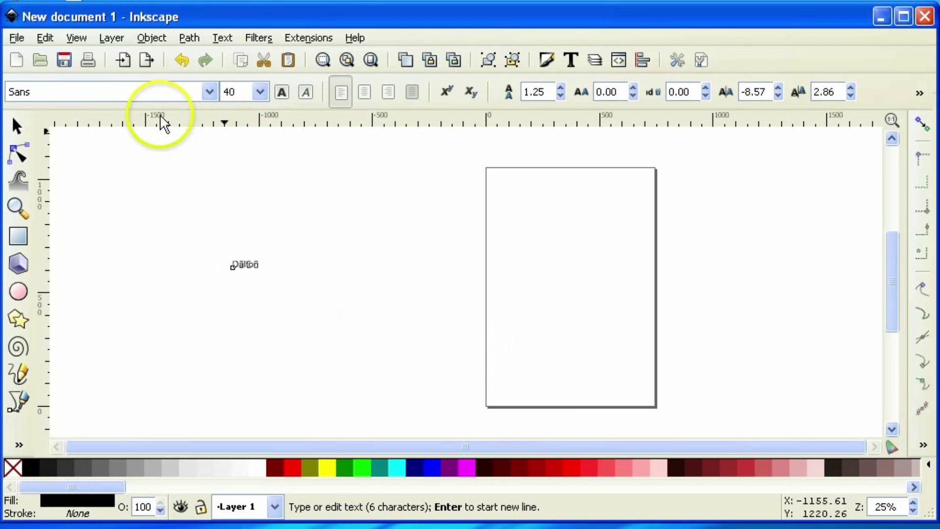
pyautogui.click(17, 127)
pyautogui.tripleClick(568, 92)
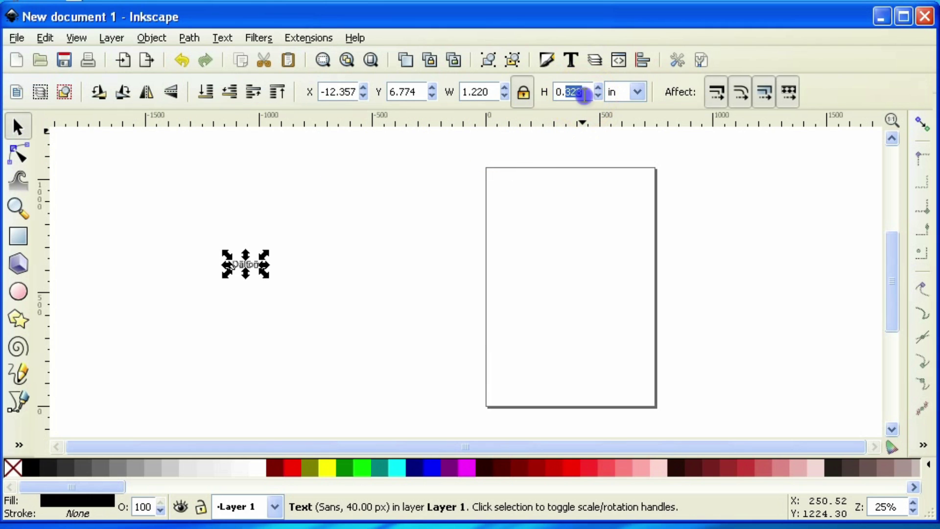
pyautogui.write('2')
pyautogui.press('Return')
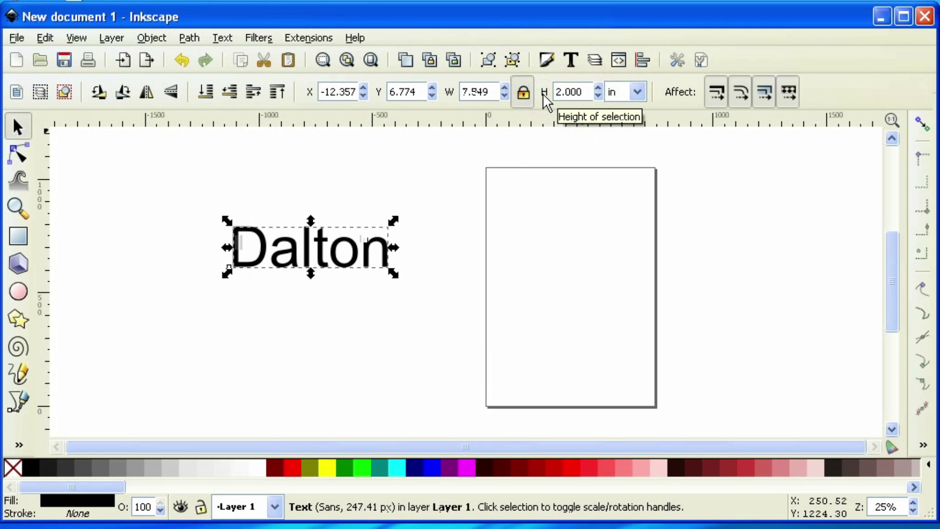
# Set the name text in the Cabold Comic font
pyautogui.click(571, 60)
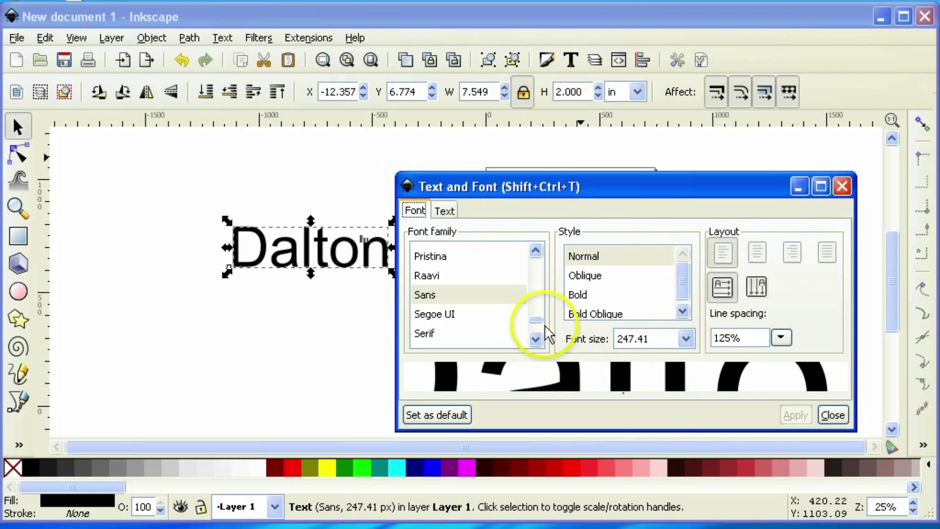
pyautogui.moveTo(535, 320); pyautogui.dragTo(539, 265)
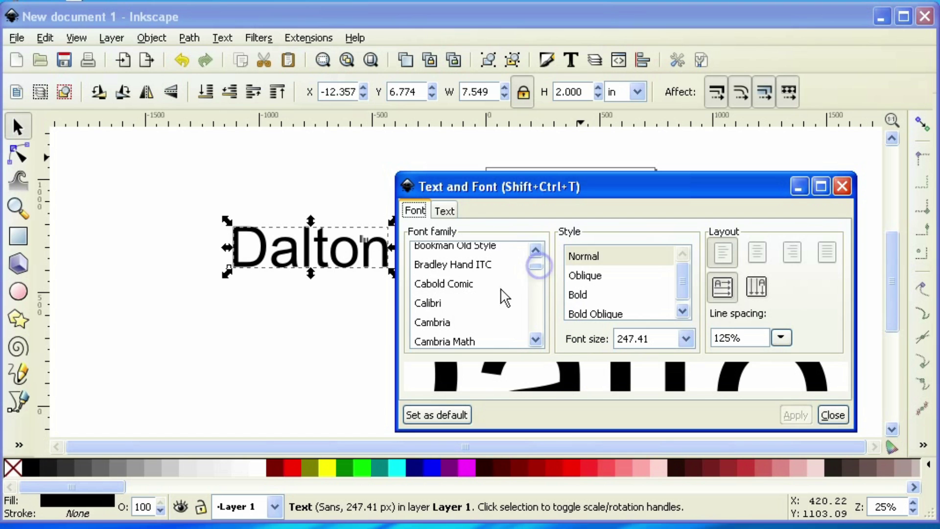
pyautogui.click(465, 287)
pyautogui.click(797, 414)
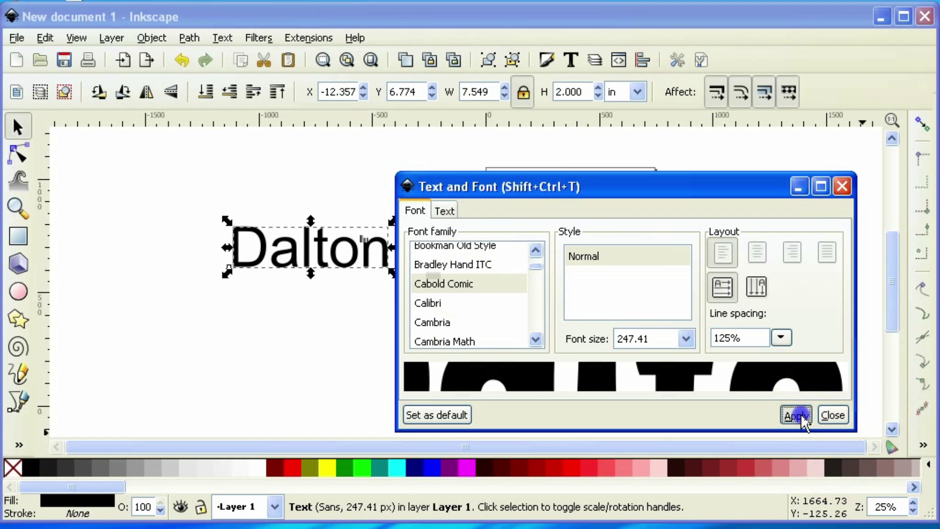
pyautogui.click(843, 188)
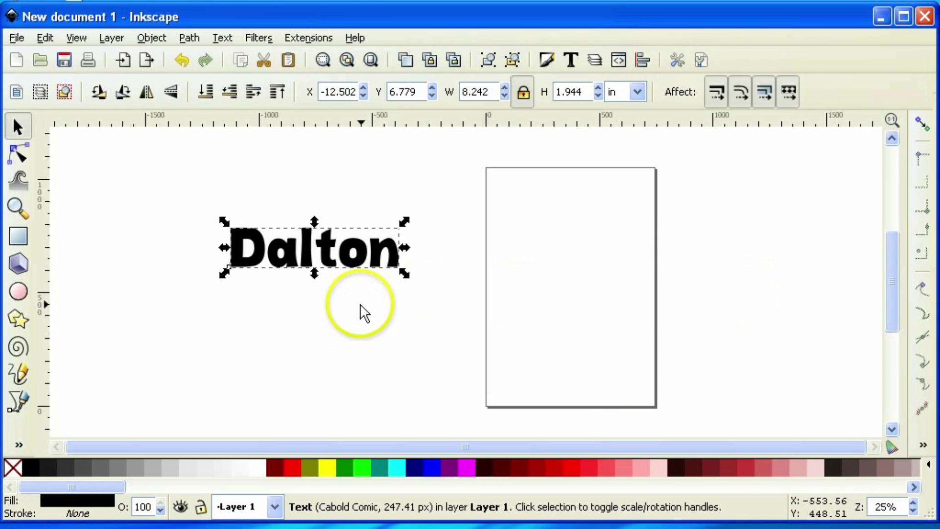
# Zoom in on the name and convert the text object to a path
pyautogui.scroll(2, 350, 306)
pyautogui.moveTo(346, 279)
pyautogui.mouseDown()
pyautogui.moveTo(502, 368)
pyautogui.moveTo(473, 335)
pyautogui.mouseUp()
pyautogui.scroll(1, 472, 340)
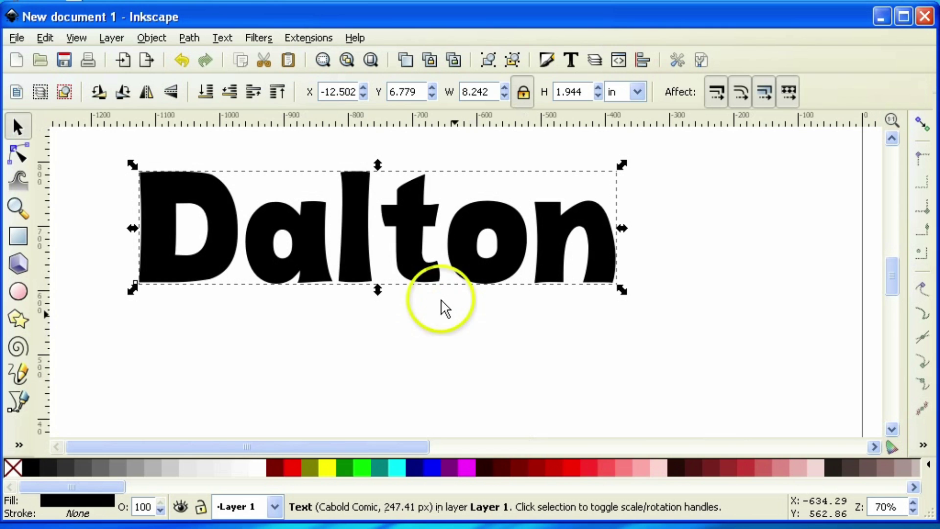
pyautogui.moveTo(429, 307); pyautogui.dragTo(482, 338)
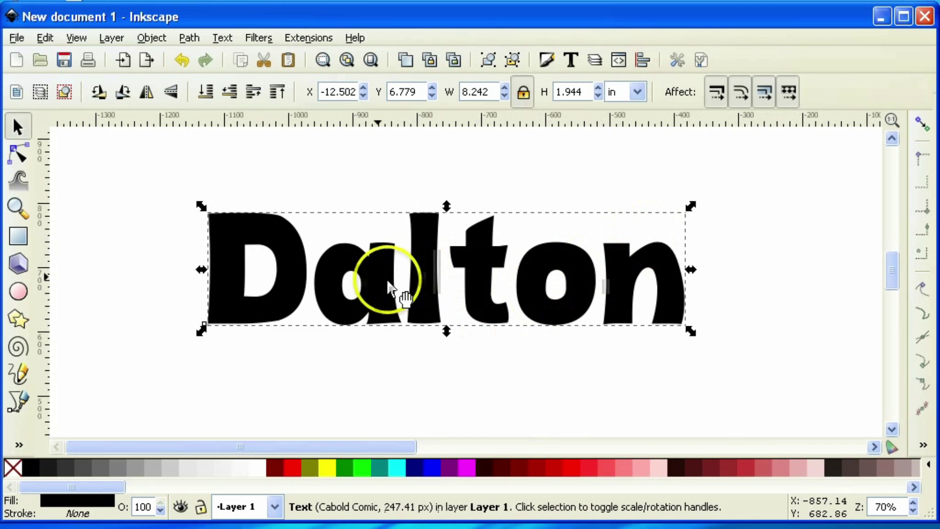
pyautogui.click(191, 39)
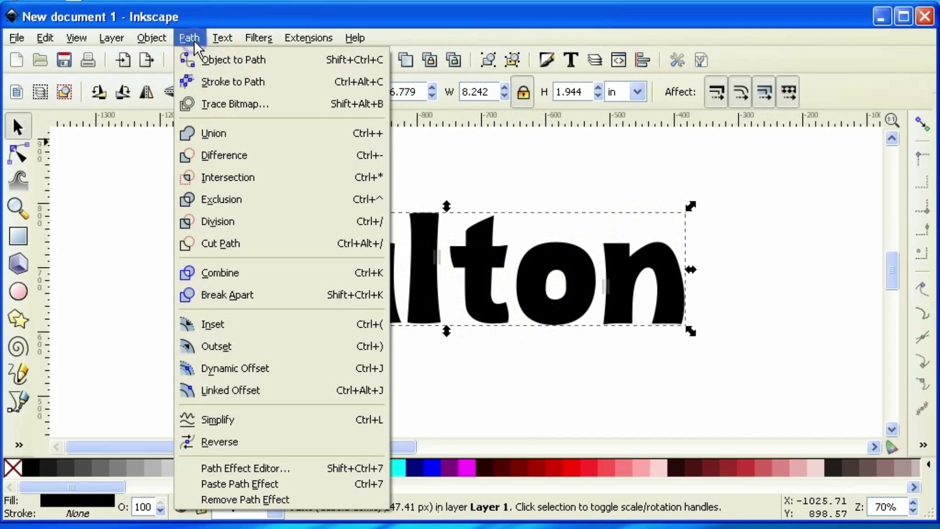
pyautogui.click(207, 59)
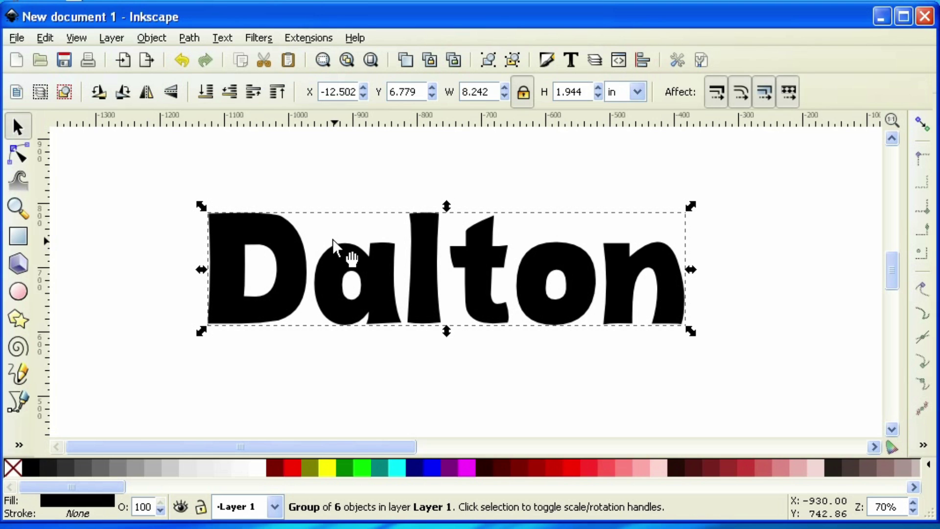
# Ungroup the converted lettering into six separate letter paths
pyautogui.hotkey('ctrl', 'shift', 'k')
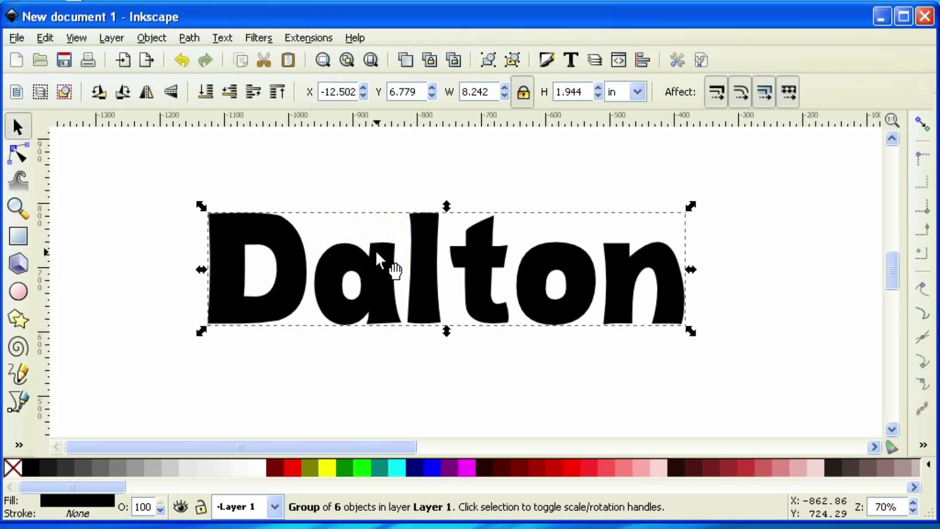
pyautogui.moveTo(377, 255)
pyautogui.mouseDown()
pyautogui.moveTo(348, 256)
pyautogui.moveTo(383, 301)
pyautogui.moveTo(381, 293)
pyautogui.mouseUp()
pyautogui.click(269, 129)
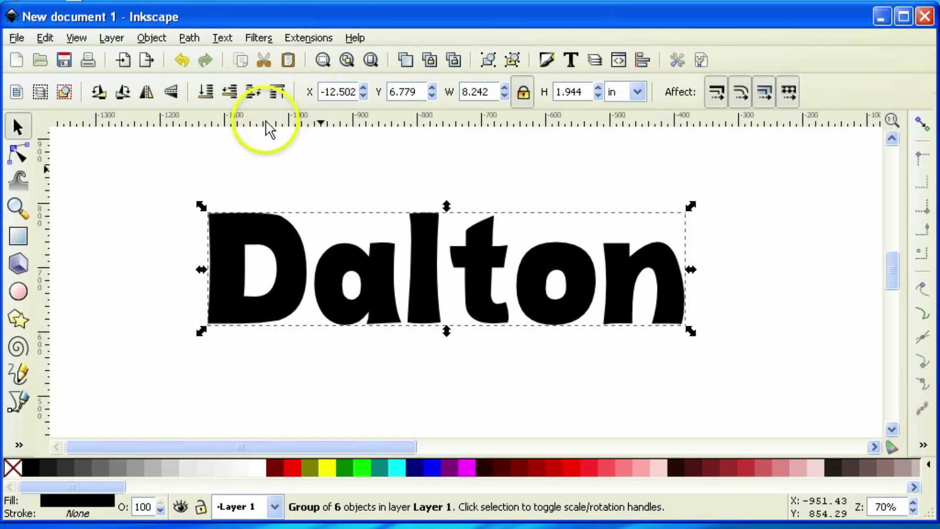
pyautogui.click(157, 38)
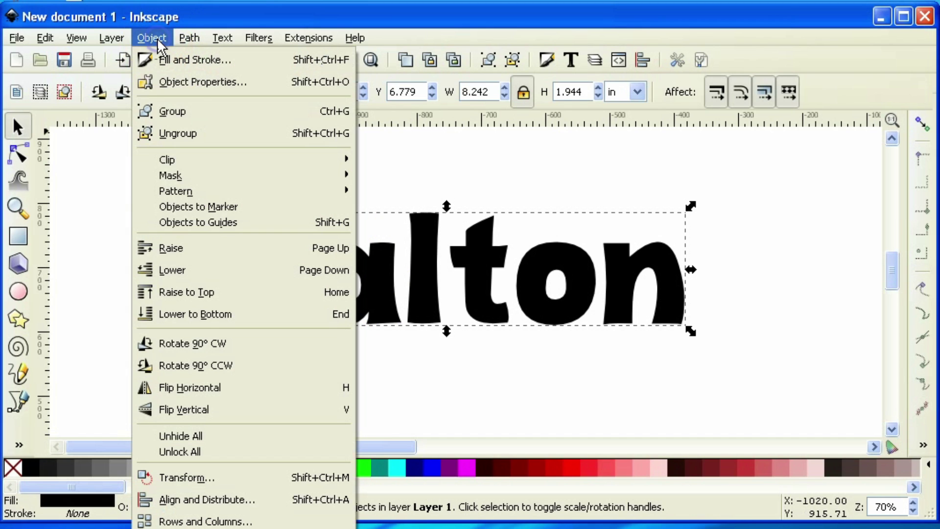
pyautogui.click(181, 133)
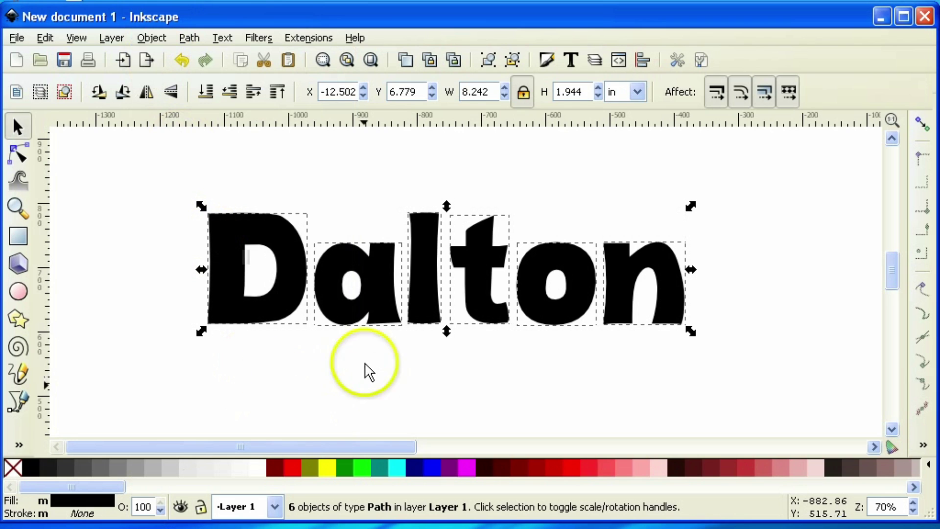
# Drag the a, l, t, o and n leftward so each letter overlaps the previous one
pyautogui.click(599, 370)
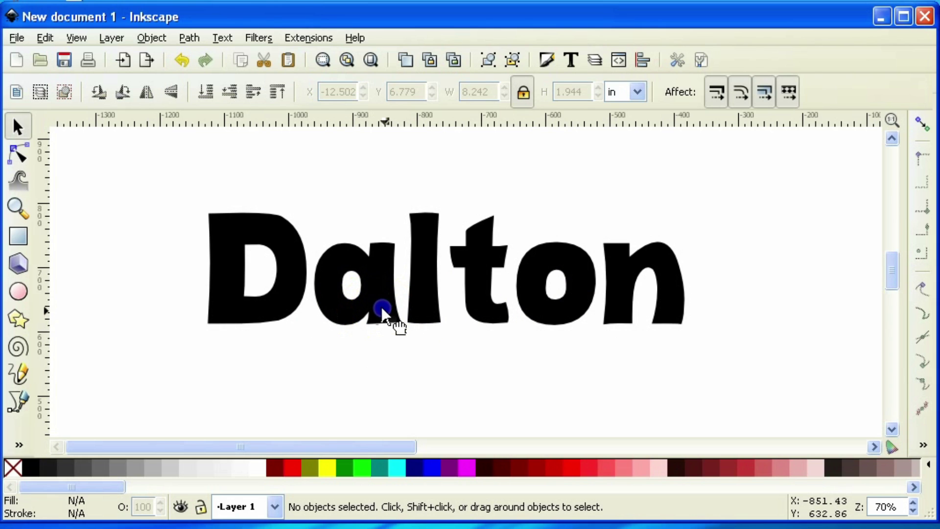
pyautogui.moveTo(381, 306); pyautogui.dragTo(368, 281)
pyautogui.moveTo(422, 310); pyautogui.dragTo(395, 294)
pyautogui.moveTo(477, 286); pyautogui.dragTo(441, 290)
pyautogui.moveTo(516, 290); pyautogui.dragTo(461, 262)
pyautogui.moveTo(606, 292); pyautogui.dragTo(552, 293)
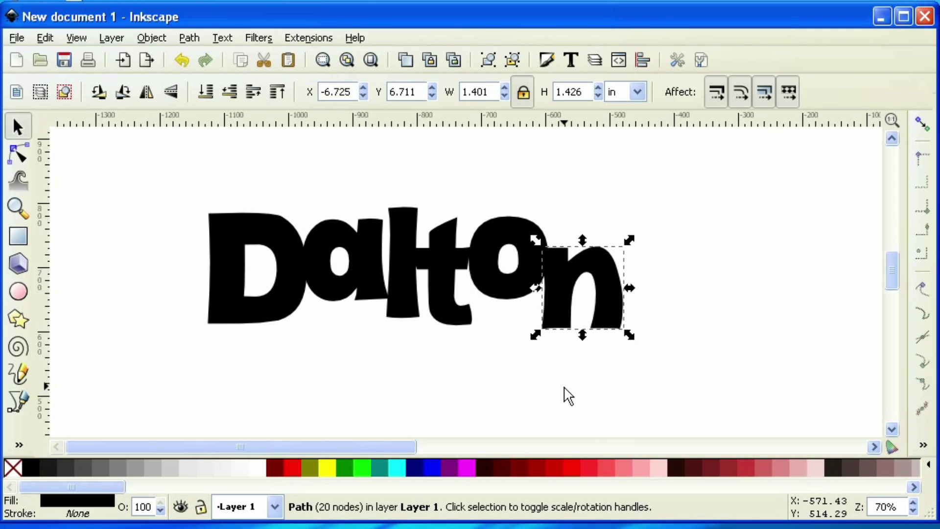
# Add a horizontal guide, align the n's bottom to it, and nudge the t right
pyautogui.moveTo(306, 117); pyautogui.dragTo(338, 322)
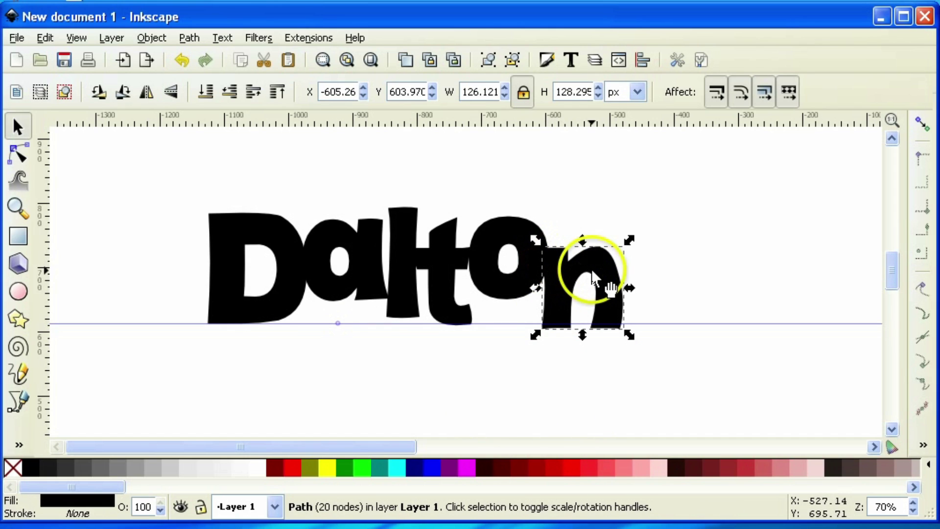
pyautogui.moveTo(591, 269); pyautogui.dragTo(589, 259)
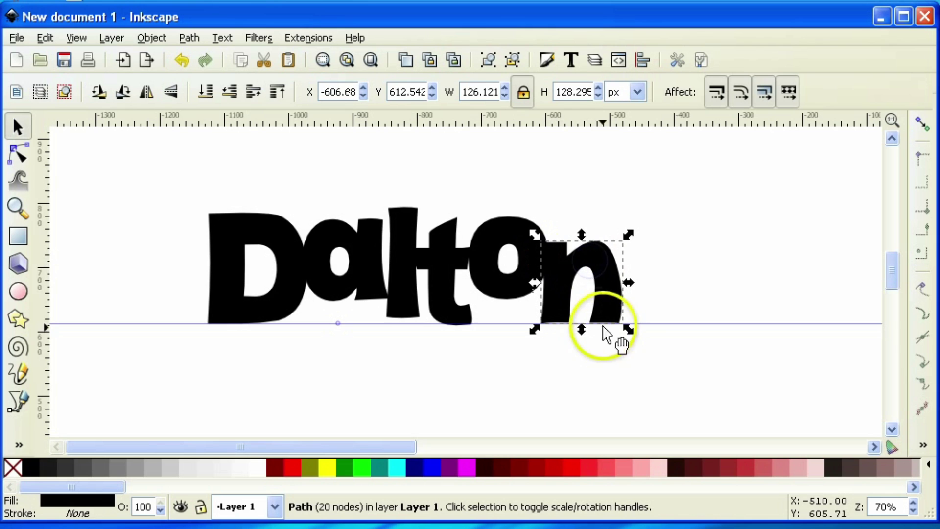
pyautogui.click(447, 298)
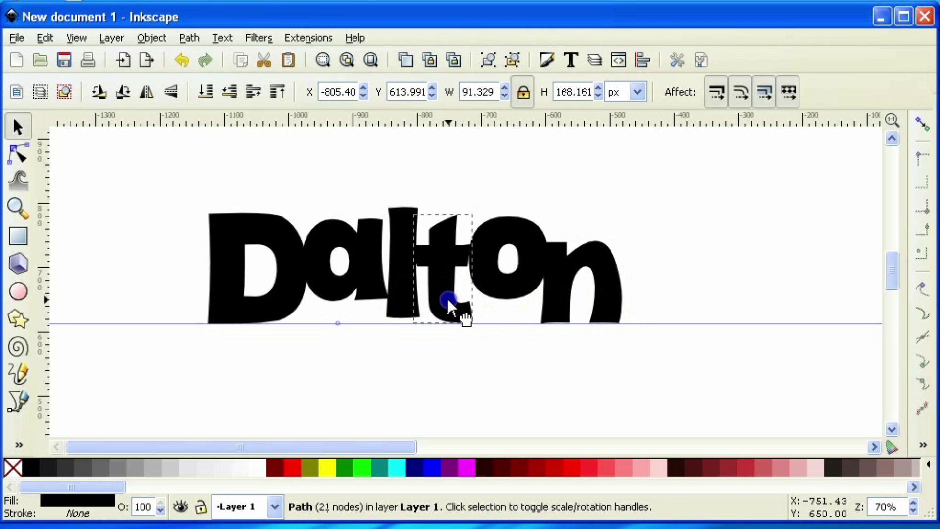
pyautogui.moveTo(447, 299); pyautogui.dragTo(448, 301)
pyautogui.click(455, 382)
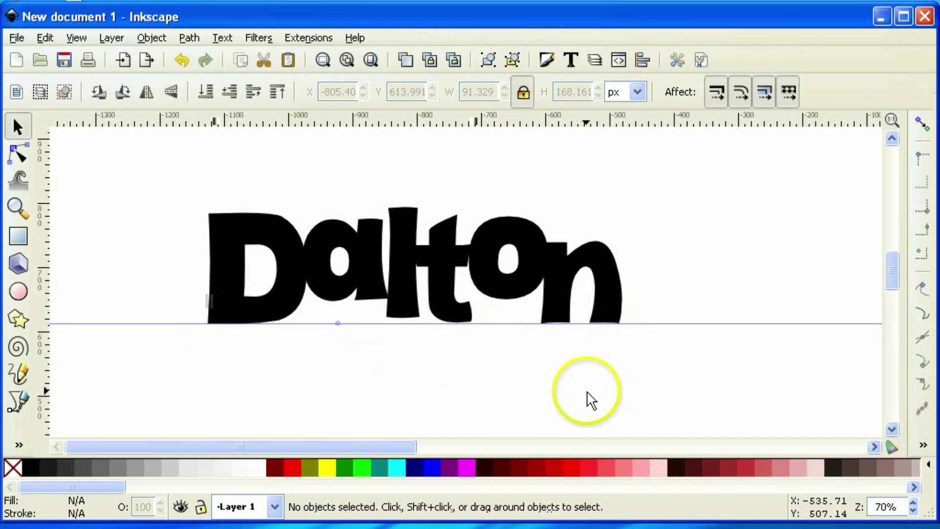
# Stretch the D much taller
pyautogui.click(572, 363)
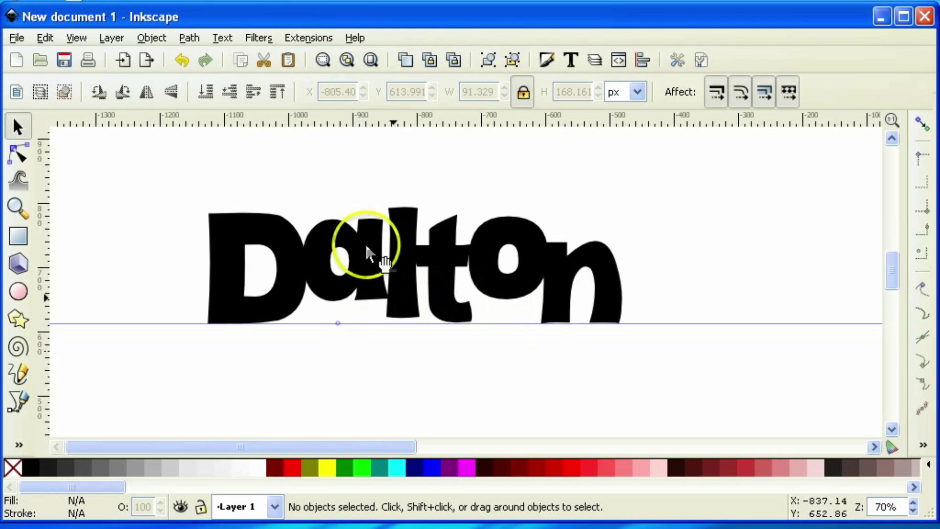
pyautogui.click(283, 227)
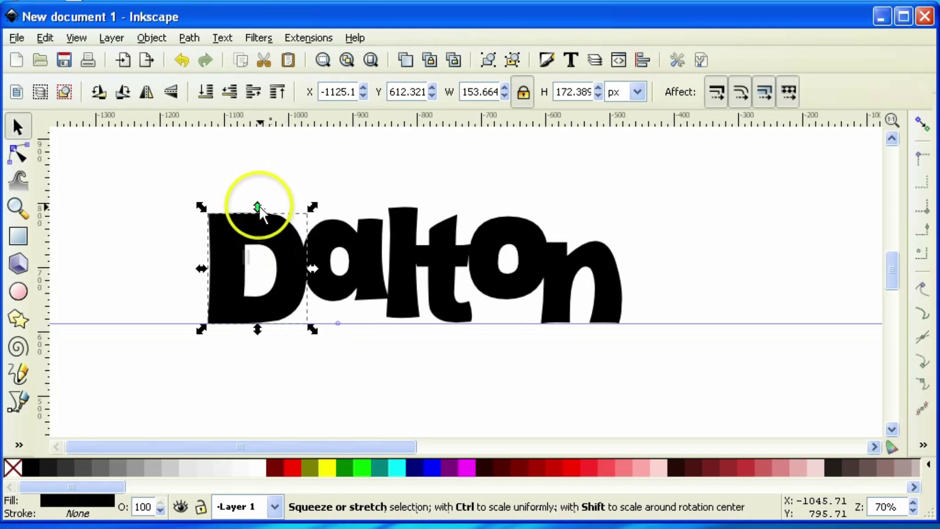
pyautogui.moveTo(257, 206); pyautogui.dragTo(256, 129)
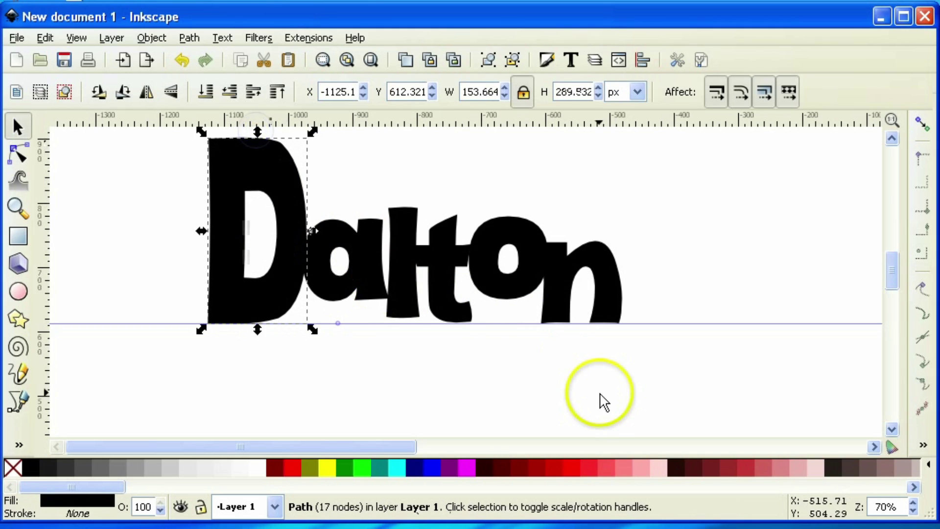
pyautogui.scroll(3, 597, 398)
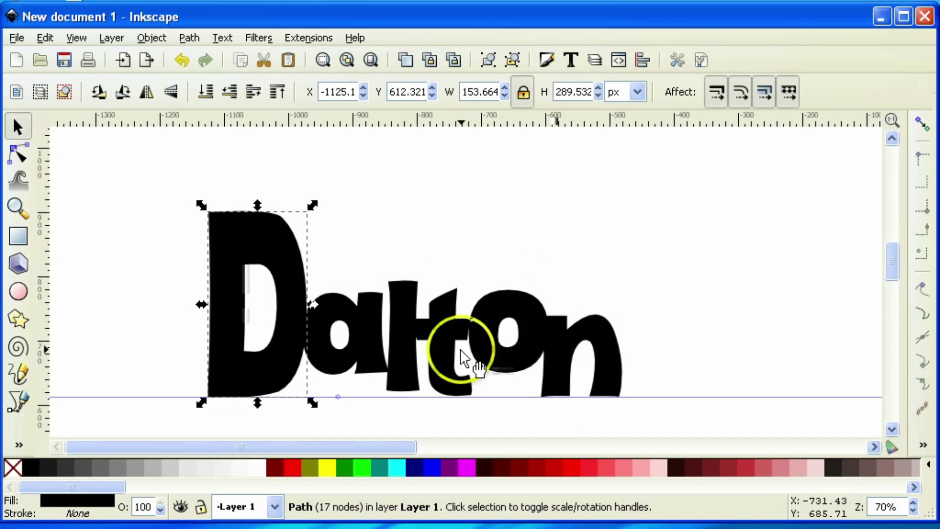
# Tilt the t and reposition it between the l and o, nudging the o into place
pyautogui.click(447, 381)
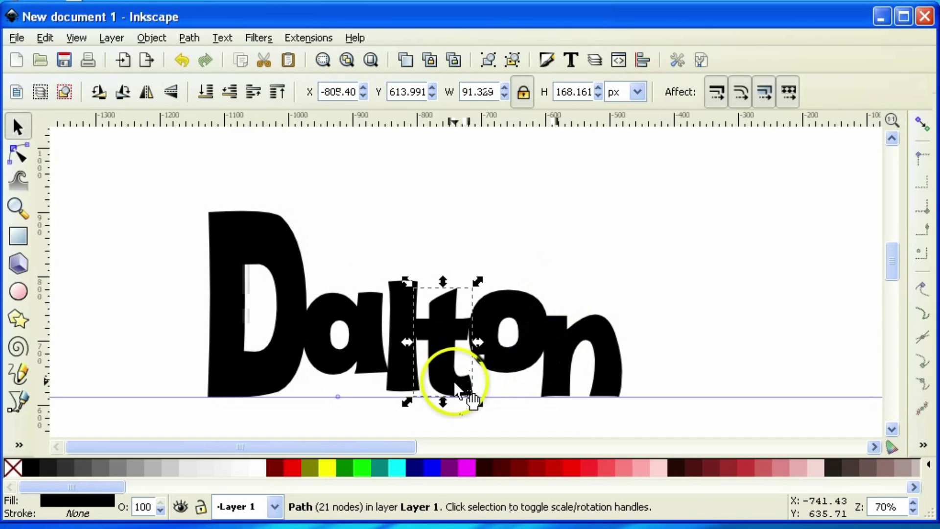
pyautogui.click(453, 381)
pyautogui.moveTo(476, 402); pyautogui.dragTo(462, 390)
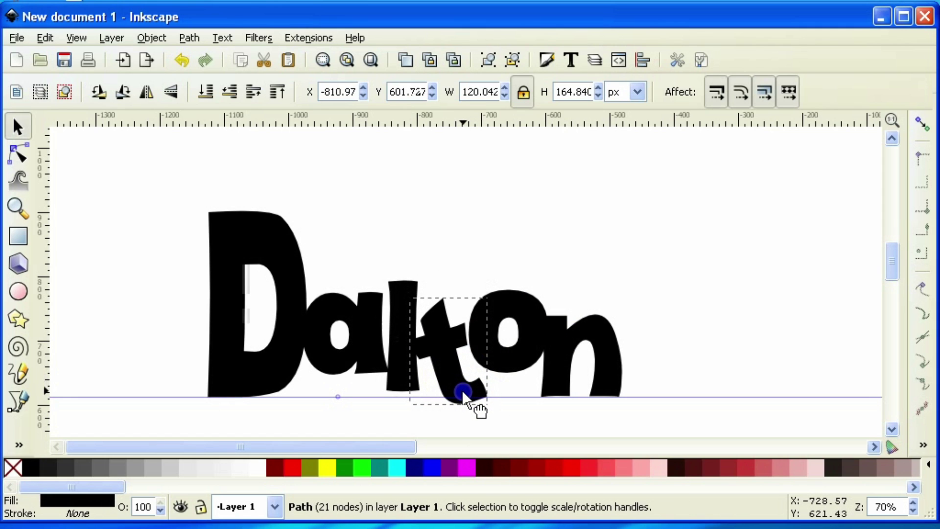
pyautogui.click(502, 352)
pyautogui.moveTo(502, 351); pyautogui.dragTo(503, 354)
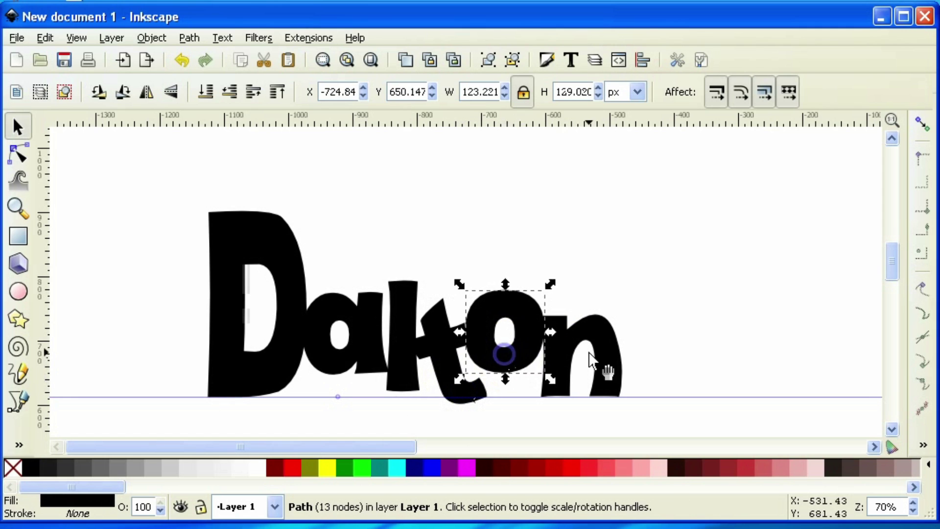
pyautogui.moveTo(436, 369); pyautogui.dragTo(437, 359)
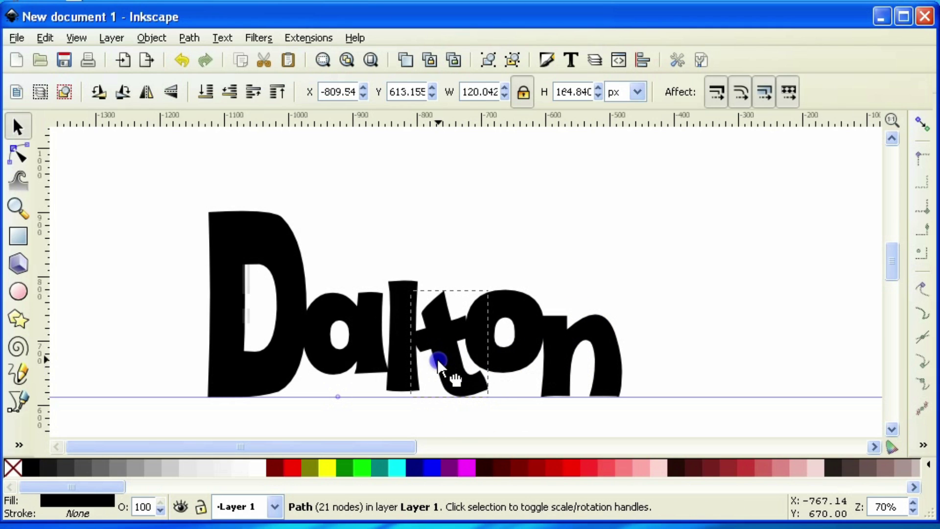
pyautogui.click(677, 231)
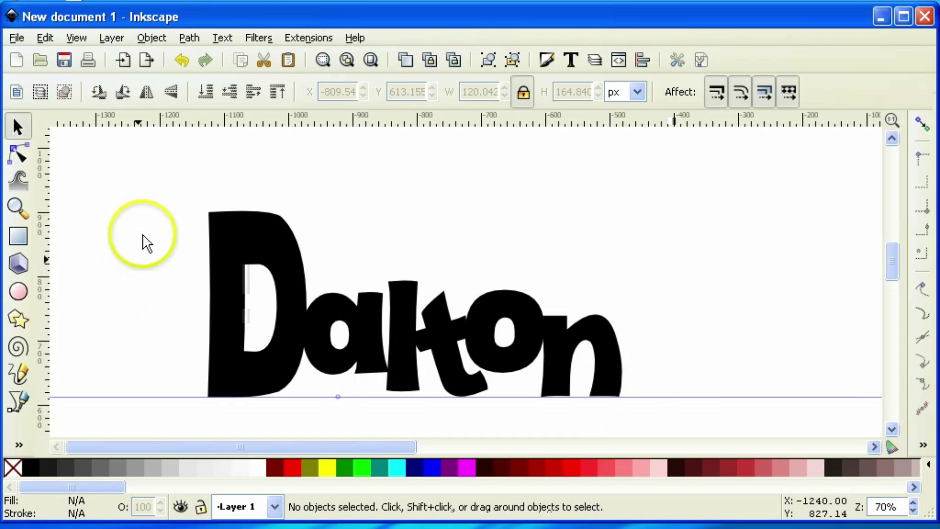
# Give all six letters a light gray fill and a black stroke
pyautogui.moveTo(151, 160); pyautogui.dragTo(678, 431)
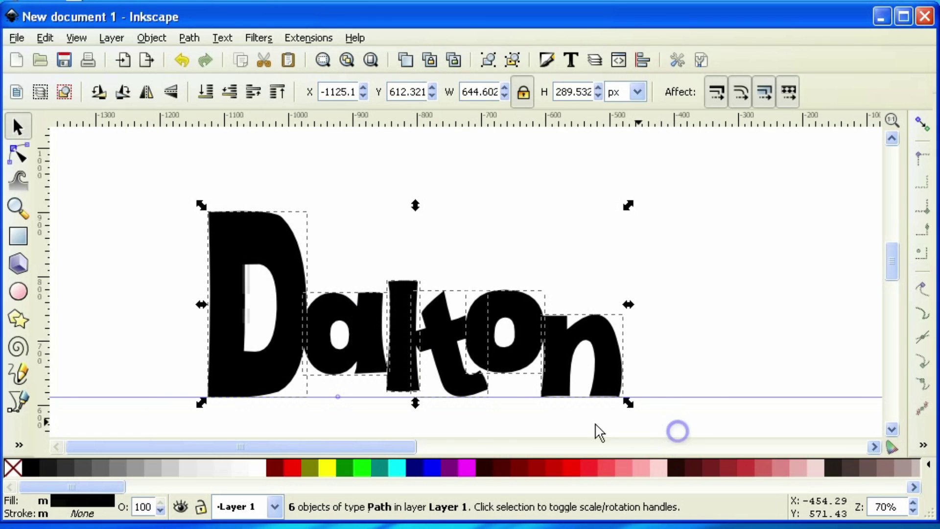
pyautogui.click(151, 466)
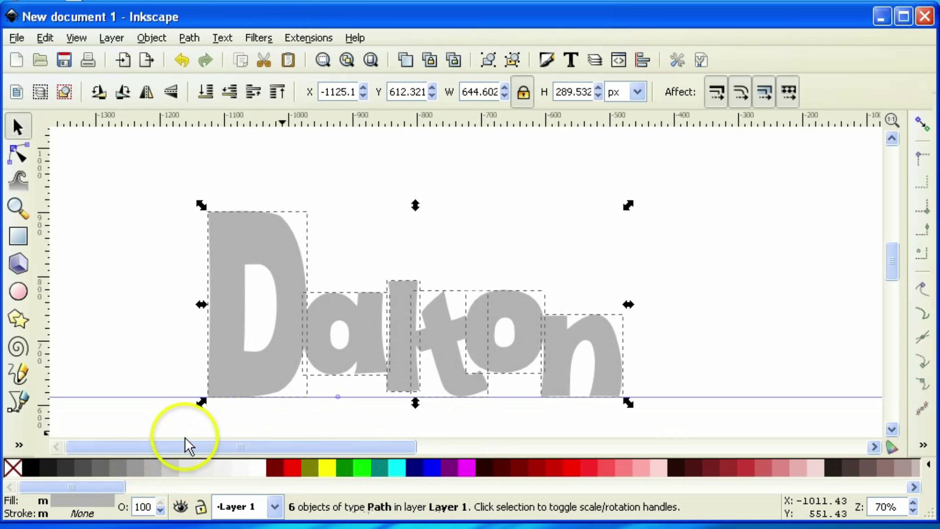
pyautogui.rightClick(30, 467)
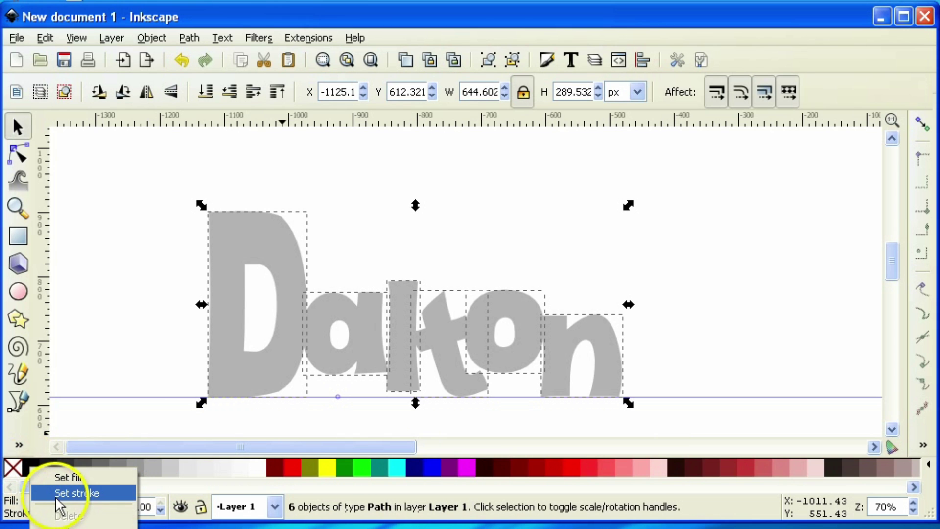
pyautogui.click(59, 494)
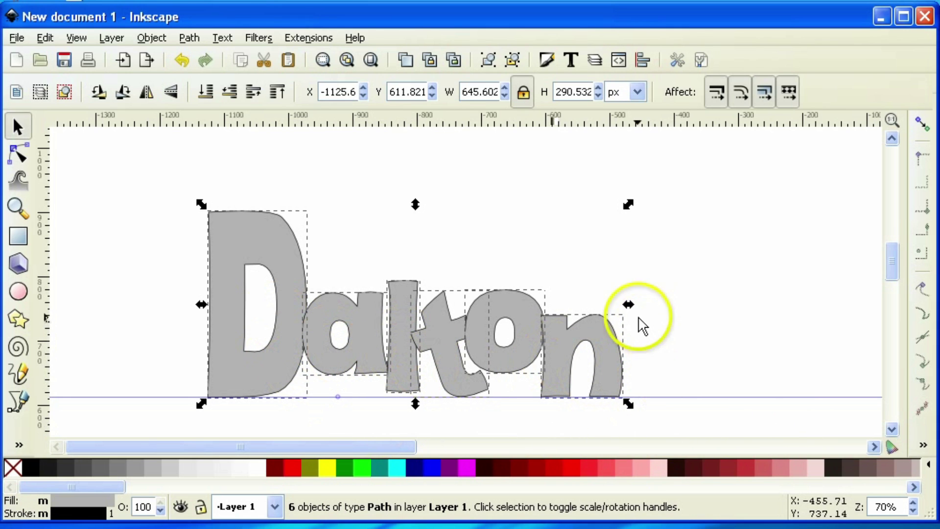
# Union the letters into one path and zoom to fit the page
pyautogui.click(189, 38)
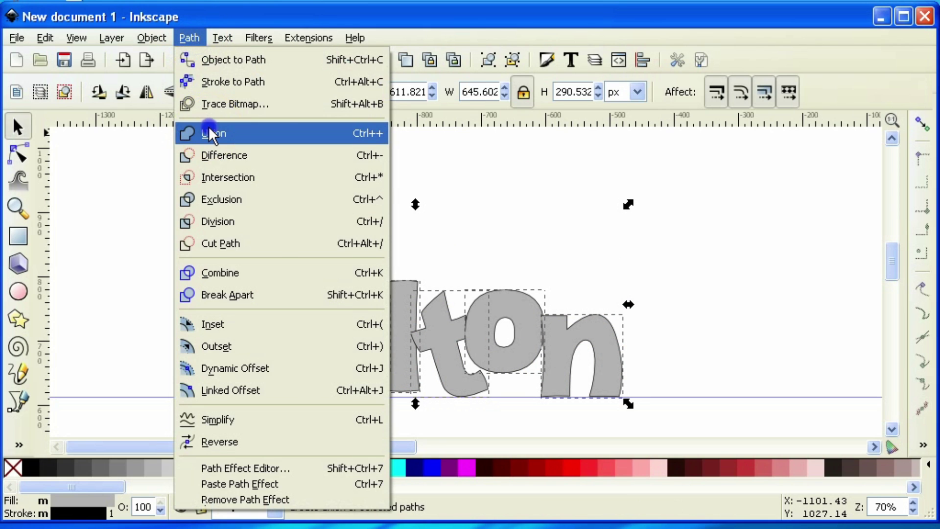
pyautogui.click(209, 133)
pyautogui.click(770, 345)
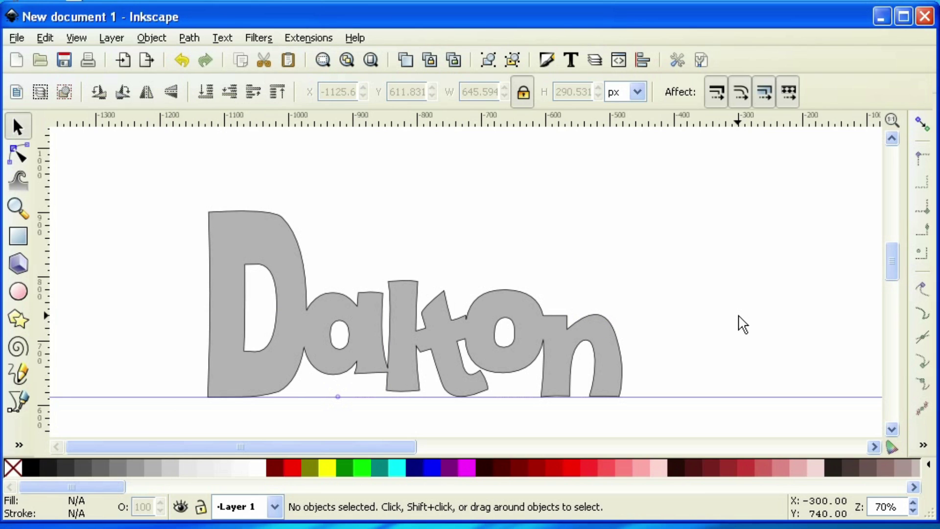
pyautogui.press('5')
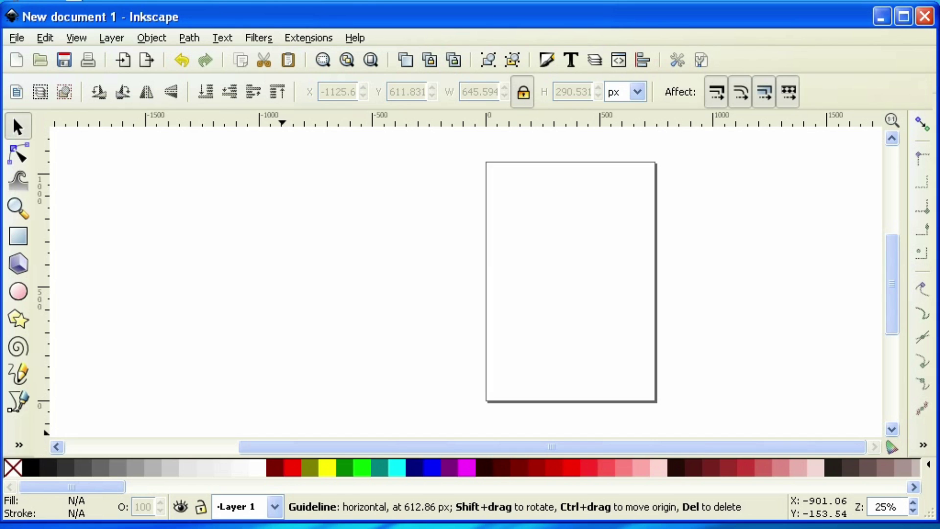
# Add the second name as a new text object
pyautogui.click(20, 445)
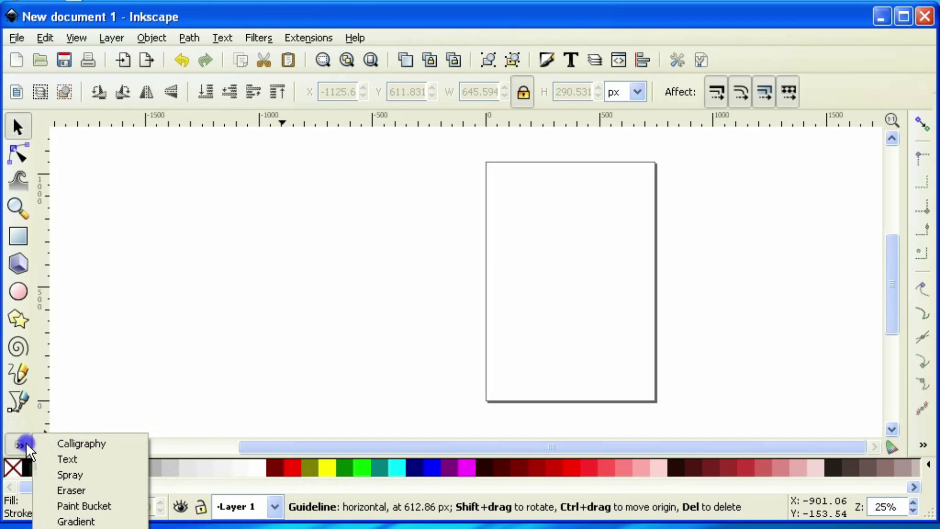
pyautogui.click(79, 456)
pyautogui.click(232, 236)
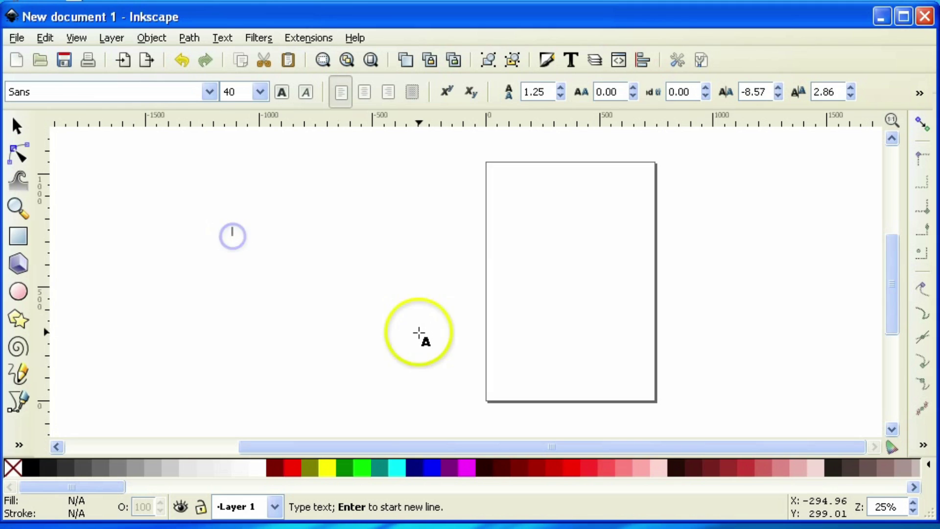
pyautogui.write('Gavin')
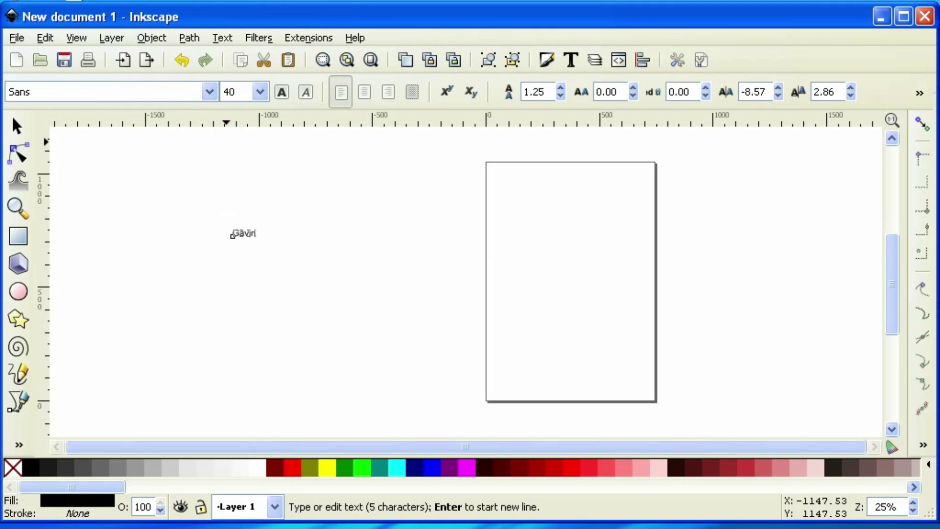
pyautogui.click(17, 127)
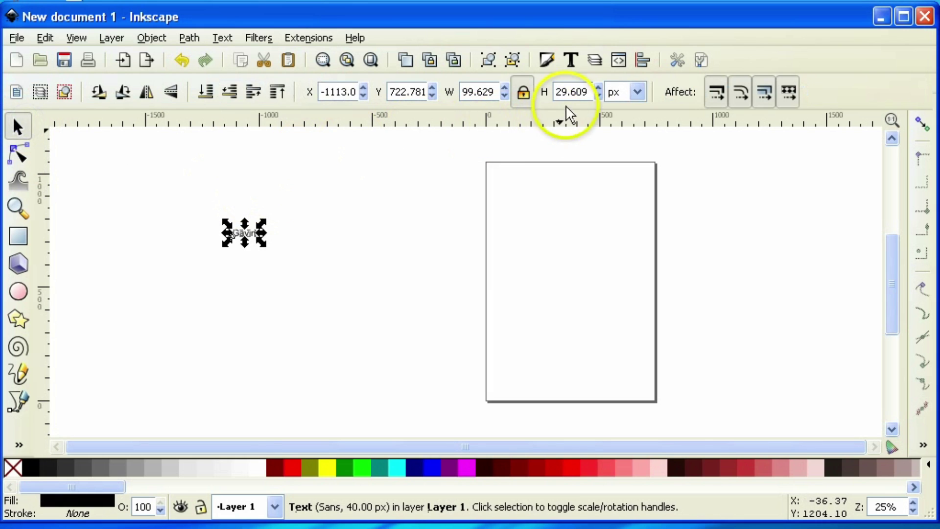
# Switch units to inches, set the text height to 4 in, and move it left
pyautogui.click(636, 92)
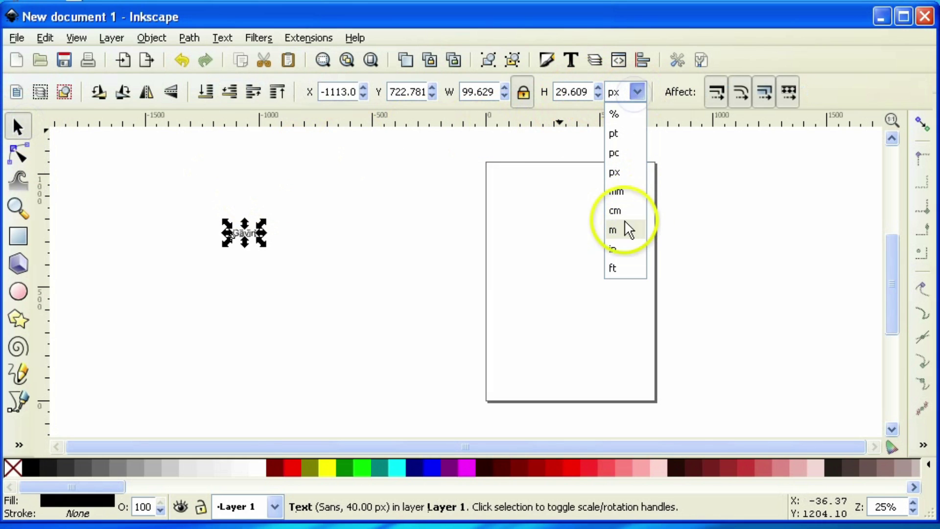
pyautogui.click(625, 240)
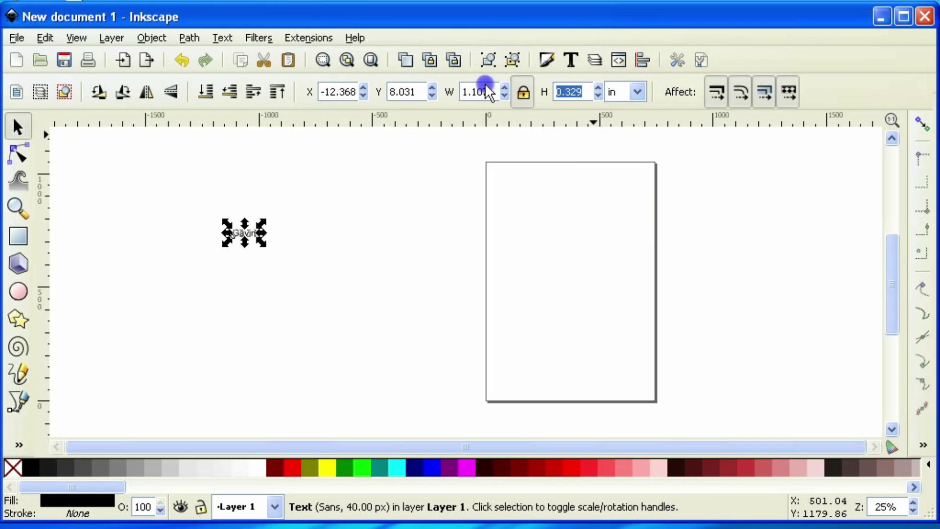
pyautogui.write('2')
pyautogui.press('Return')
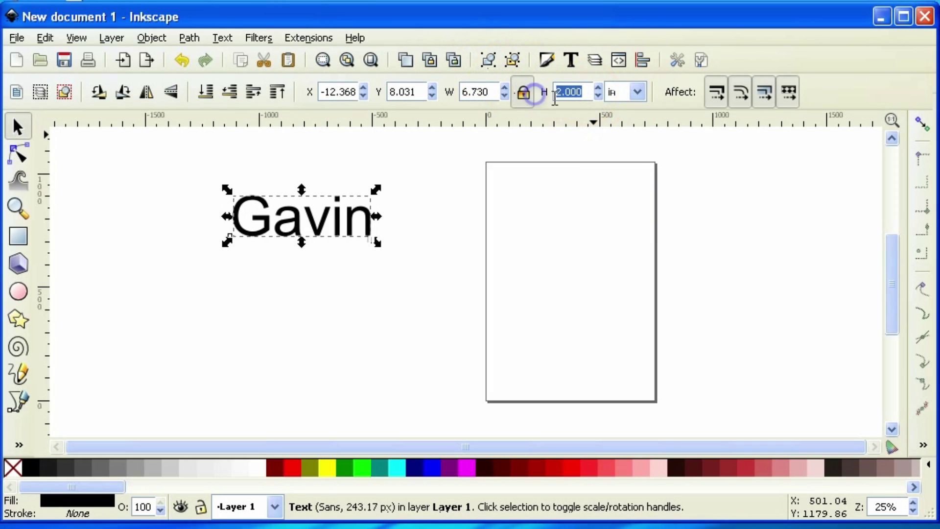
pyautogui.click(582, 92)
pyautogui.press('Return')
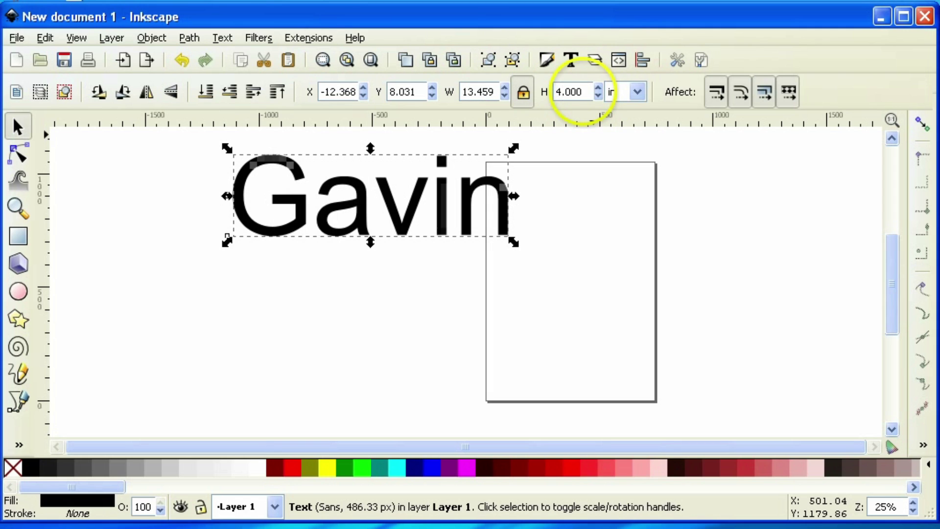
pyautogui.moveTo(358, 208); pyautogui.dragTo(308, 267)
# Apply the curlyJoe font to the second name through Text and Font
pyautogui.click(570, 62)
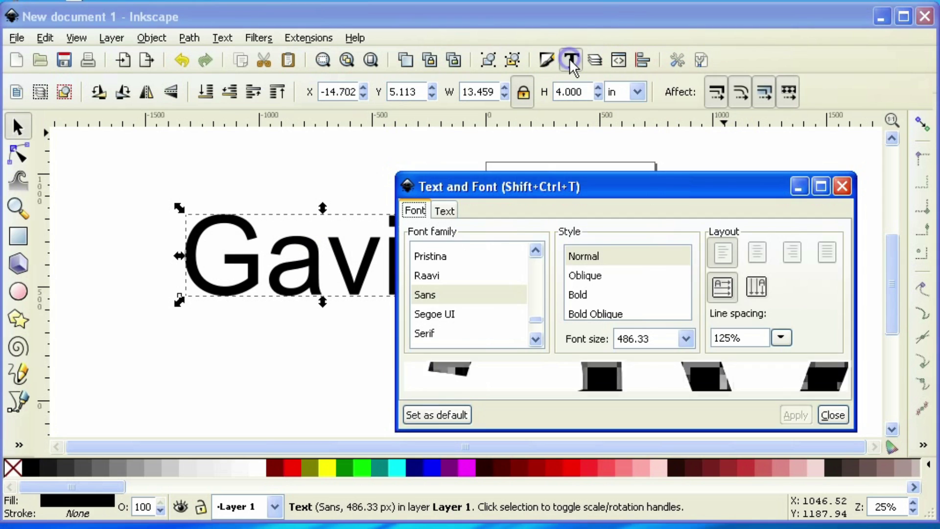
pyautogui.click(536, 321)
pyautogui.click(538, 270)
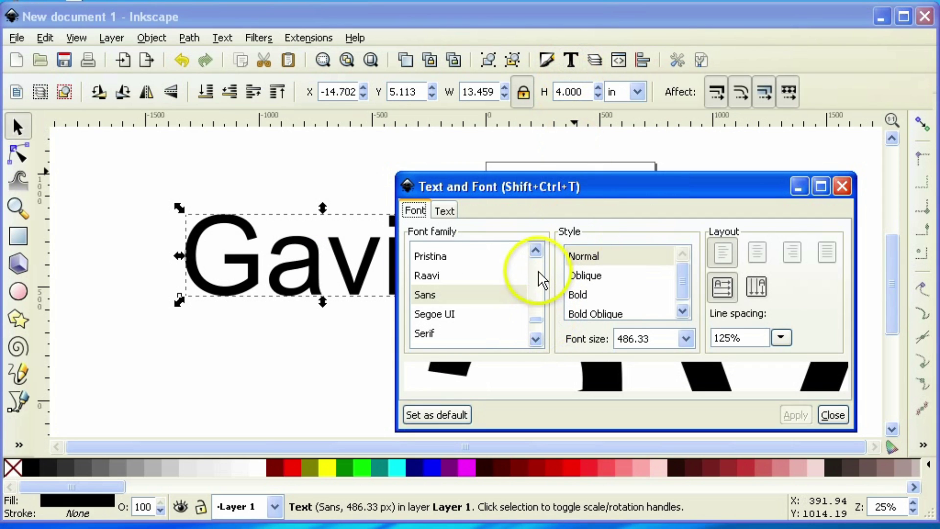
pyautogui.moveTo(539, 268); pyautogui.dragTo(537, 272)
pyautogui.click(535, 295)
pyautogui.click(473, 254)
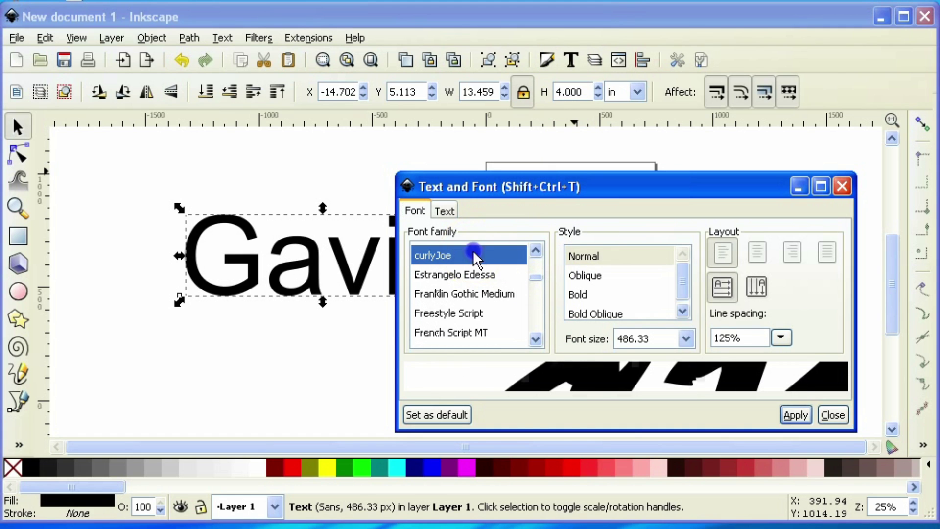
pyautogui.click(793, 413)
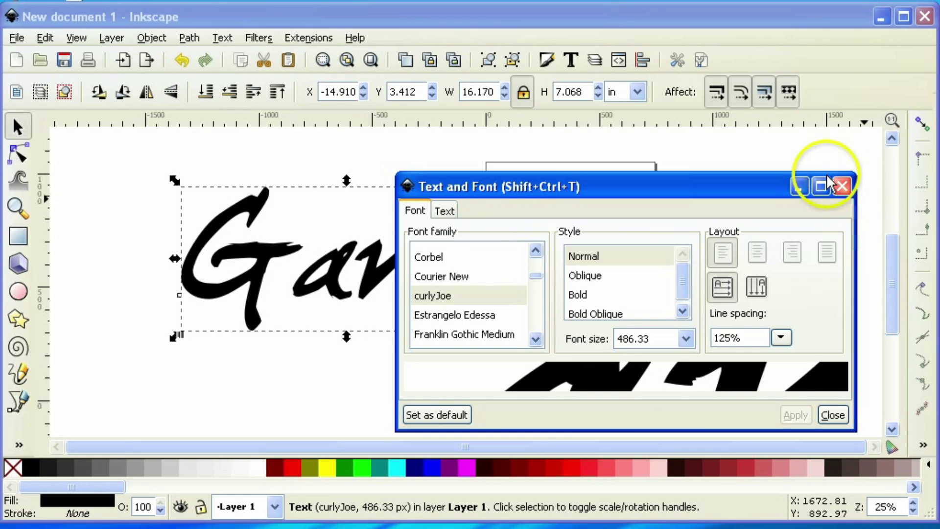
pyautogui.click(833, 415)
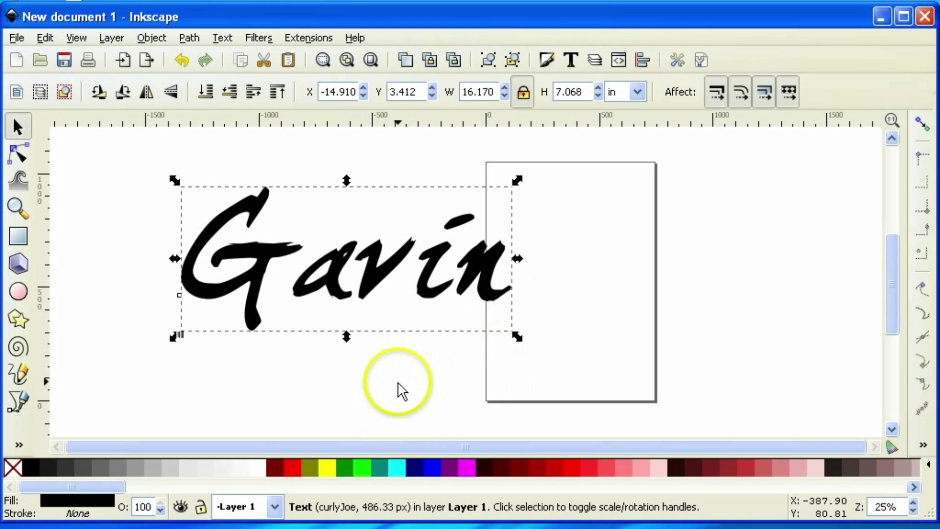
pyautogui.click(188, 39)
# Convert the curlyJoe text to paths and ungroup it into five separate letters
pyautogui.click(210, 57)
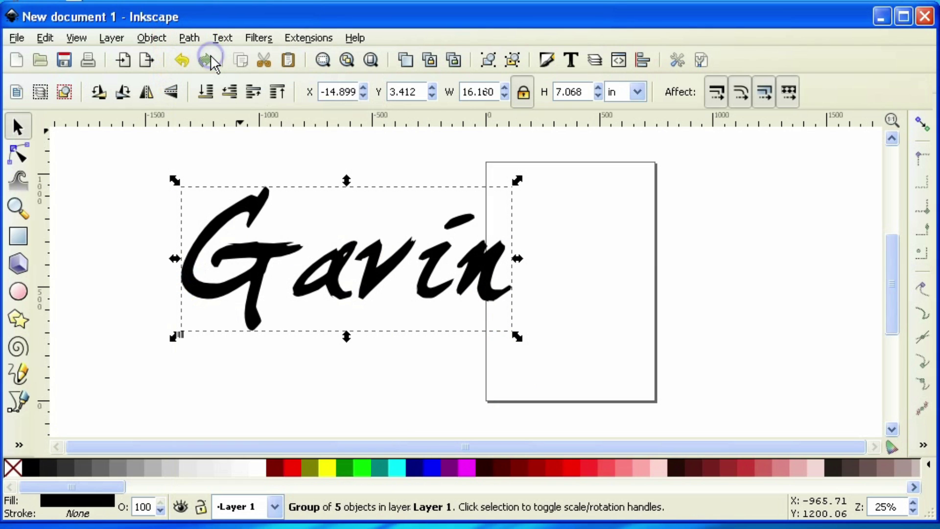
pyautogui.hotkey('shift', 'ctrl', 'k')
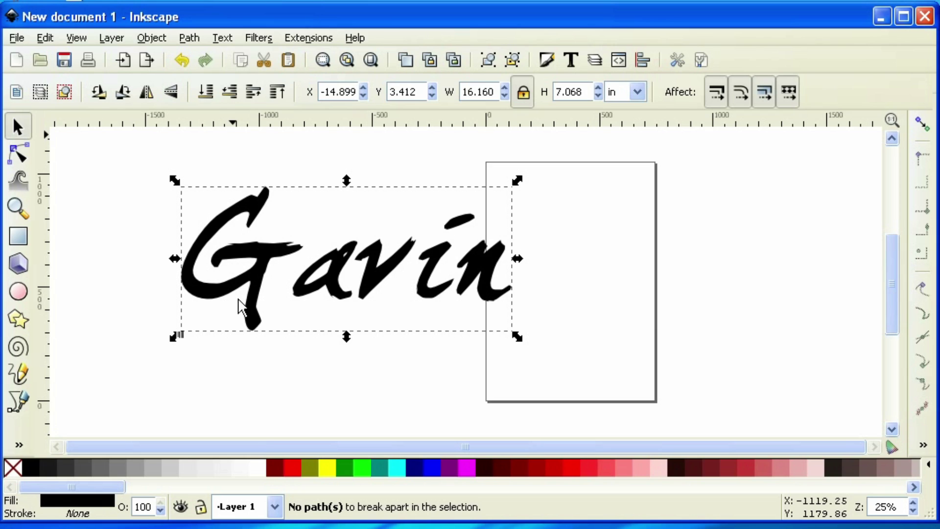
pyautogui.click(154, 40)
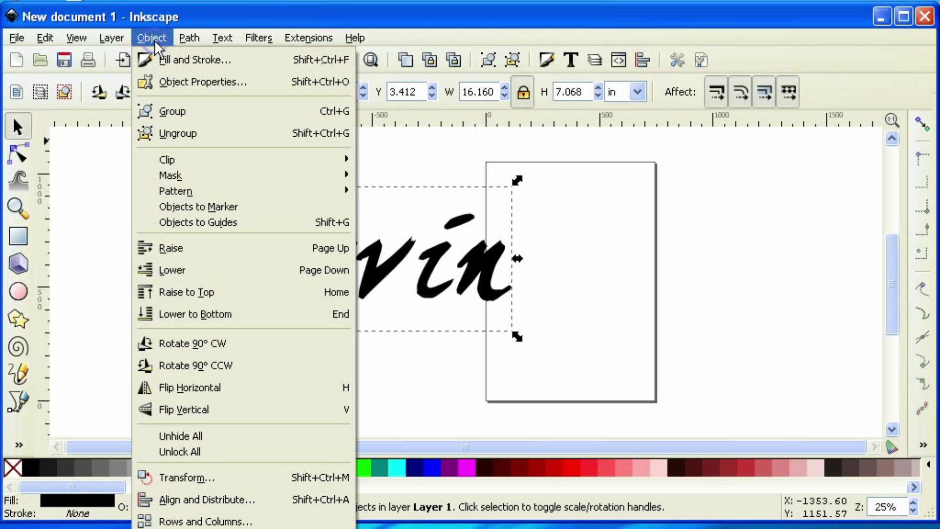
pyautogui.click(177, 132)
pyautogui.click(432, 377)
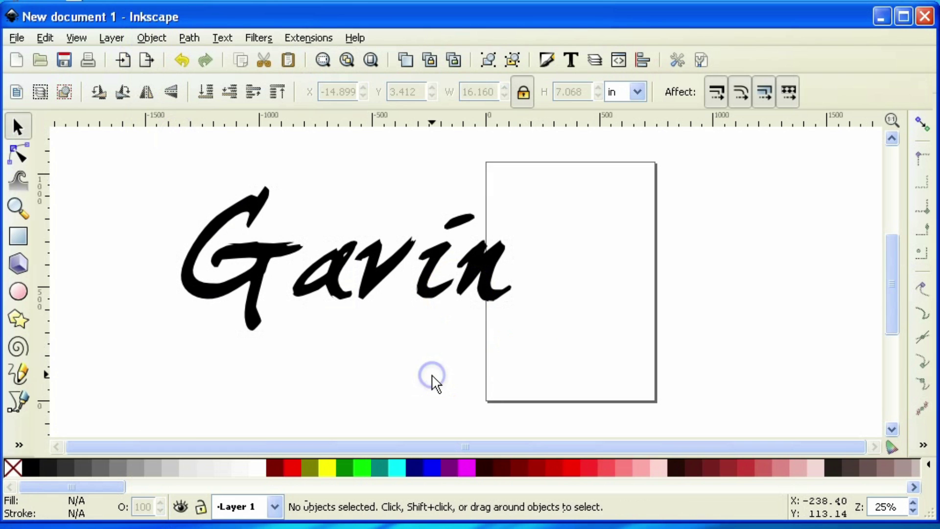
pyautogui.click(420, 357)
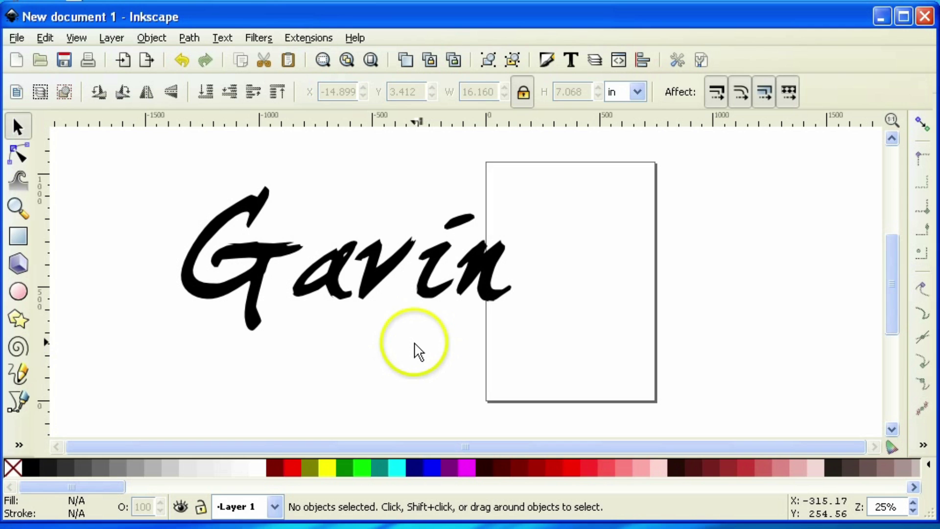
pyautogui.keyDown('ctrl'); pyautogui.scroll(1, 317, 349); pyautogui.keyUp('ctrl')
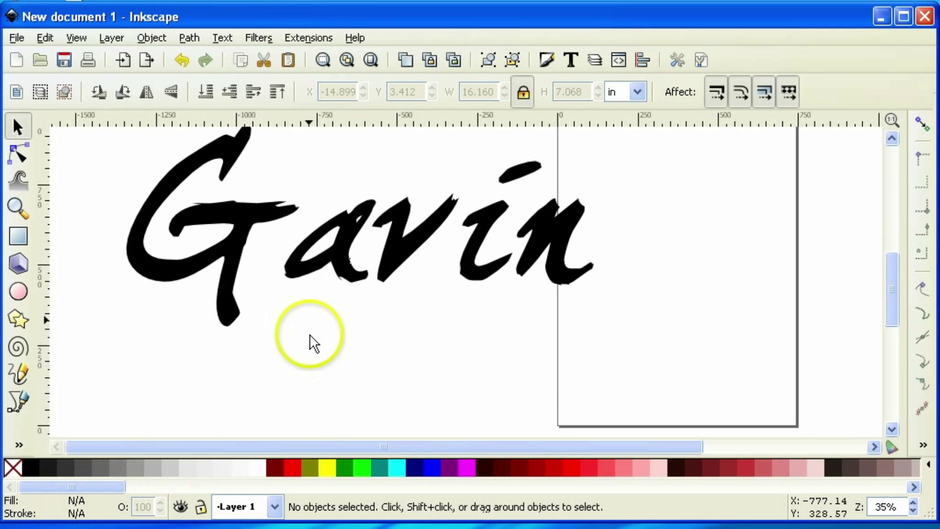
# Move the a up and left against the G
pyautogui.moveTo(310, 336); pyautogui.dragTo(321, 399)
pyautogui.click(302, 362)
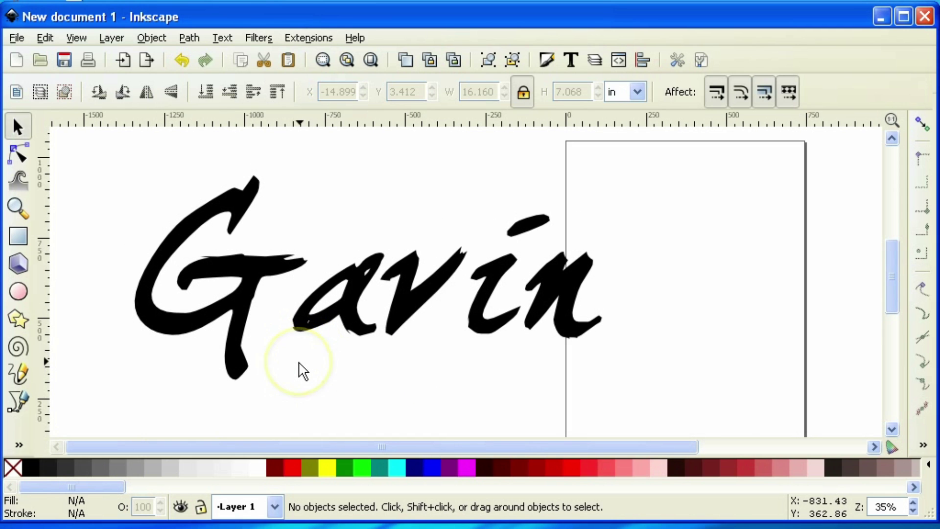
pyautogui.keyDown('ctrl'); pyautogui.scroll(1, 300, 363); pyautogui.keyUp('ctrl')
pyautogui.moveTo(298, 360); pyautogui.dragTo(320, 403)
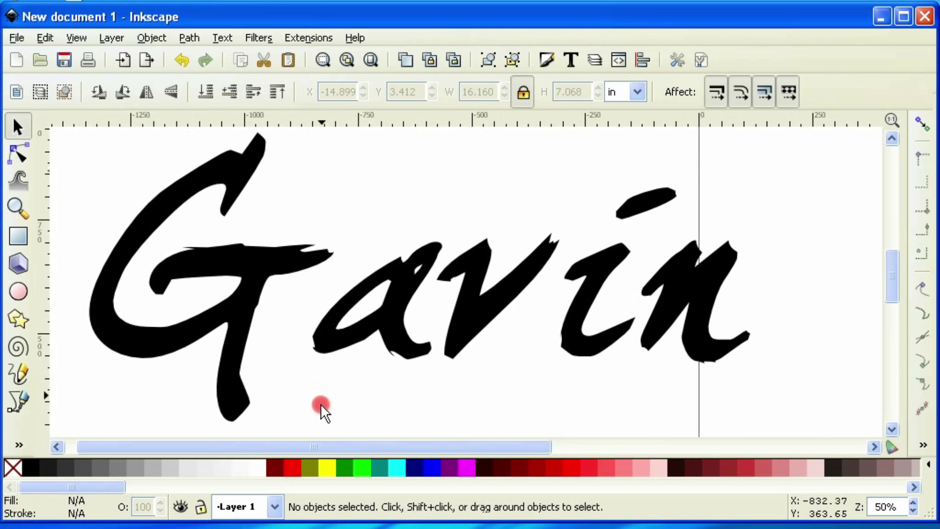
pyautogui.moveTo(396, 289); pyautogui.dragTo(366, 277)
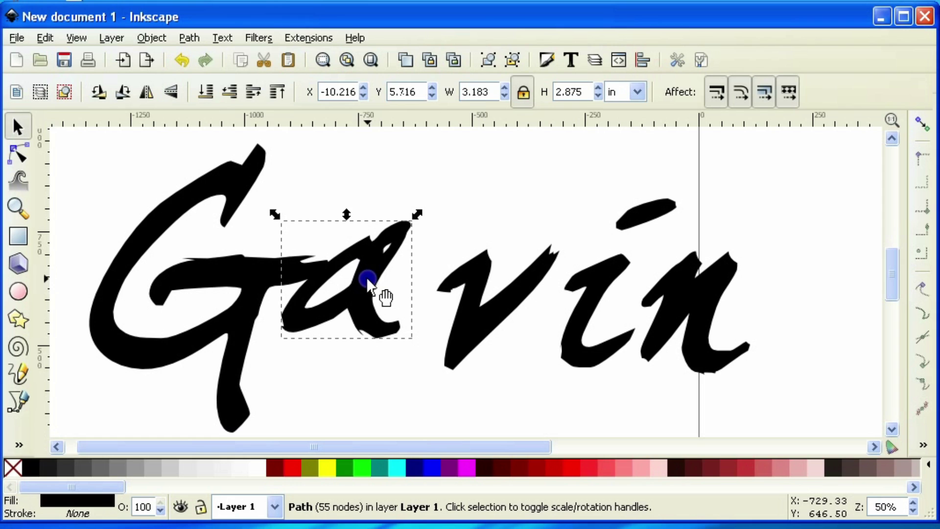
# Stretch the v taller, narrow it, tilt it slightly and fit it against the a
pyautogui.moveTo(478, 319); pyautogui.dragTo(444, 252)
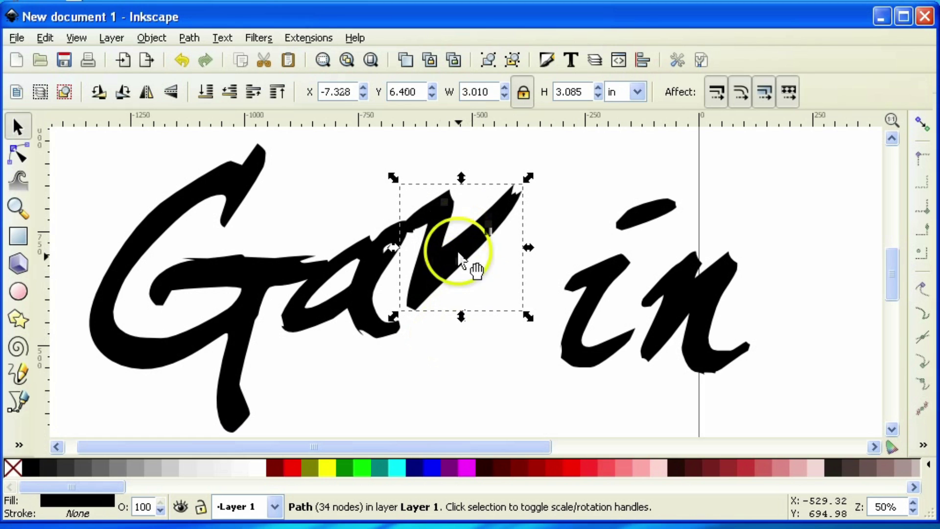
pyautogui.moveTo(455, 317); pyautogui.dragTo(464, 336)
pyautogui.moveTo(528, 261); pyautogui.dragTo(518, 261)
pyautogui.moveTo(427, 268)
pyautogui.mouseDown()
pyautogui.moveTo(435, 259)
pyautogui.moveTo(420, 264)
pyautogui.mouseUp()
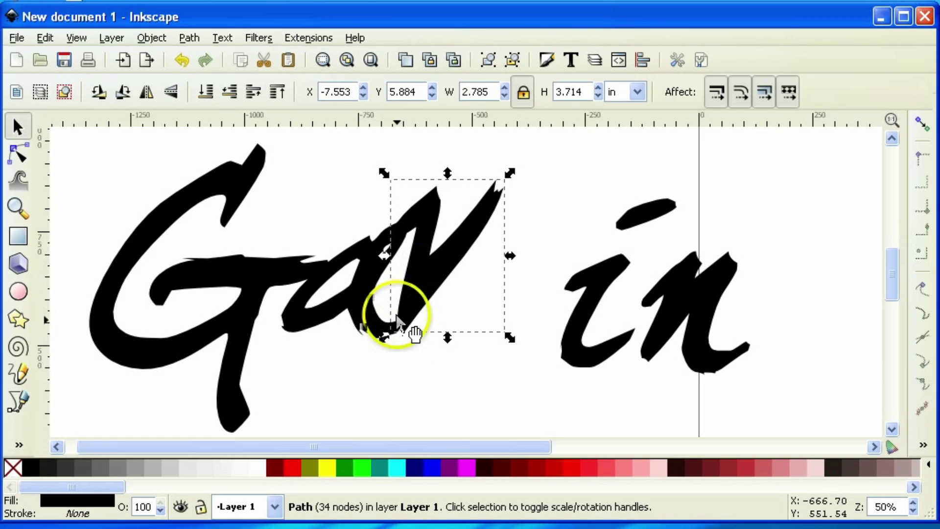
pyautogui.moveTo(427, 230)
pyautogui.mouseDown()
pyautogui.moveTo(441, 226)
pyautogui.moveTo(425, 229)
pyautogui.mouseUp()
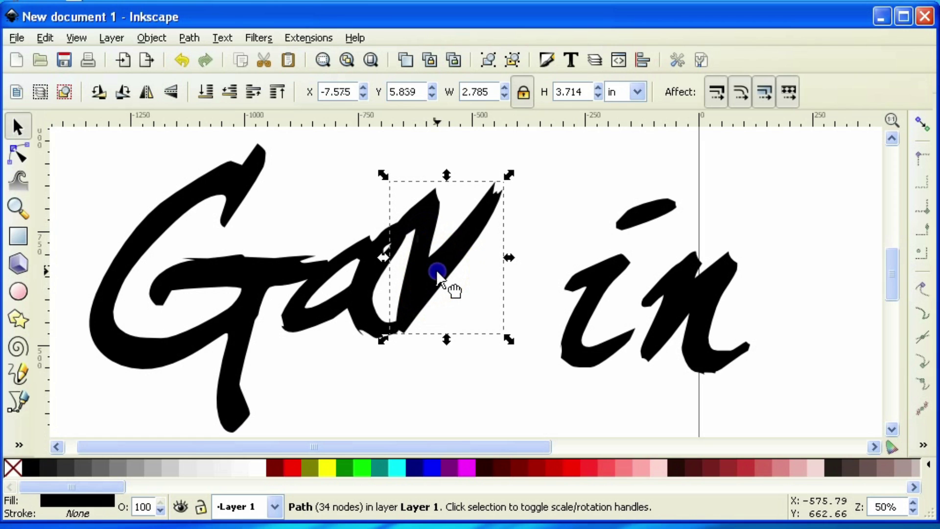
pyautogui.click(436, 269)
pyautogui.moveTo(505, 342); pyautogui.dragTo(499, 344)
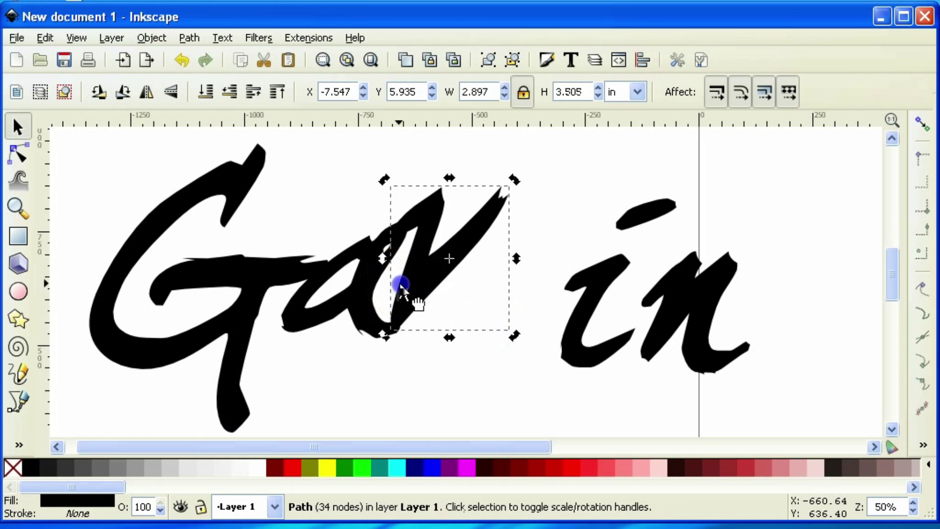
pyautogui.moveTo(400, 289); pyautogui.dragTo(407, 290)
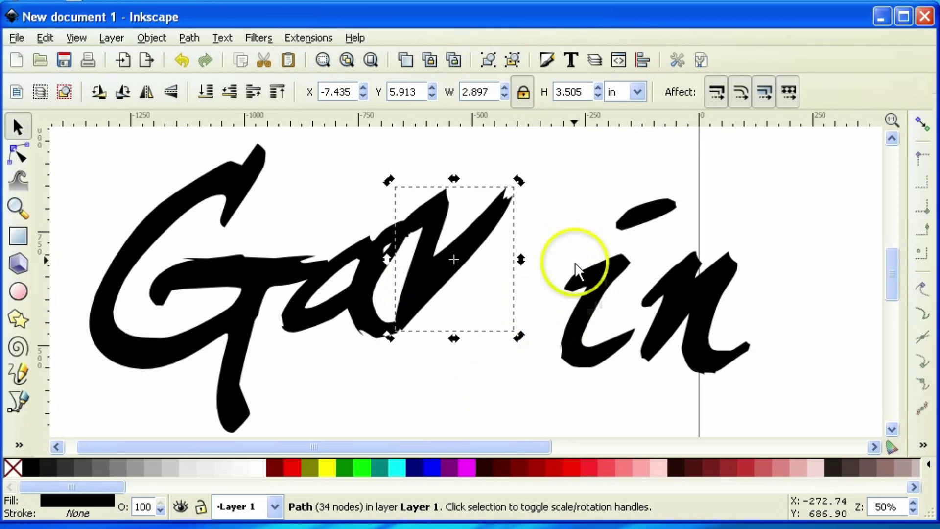
# Slide the i and n left so they overlap the v
pyautogui.moveTo(585, 297); pyautogui.dragTo(514, 230)
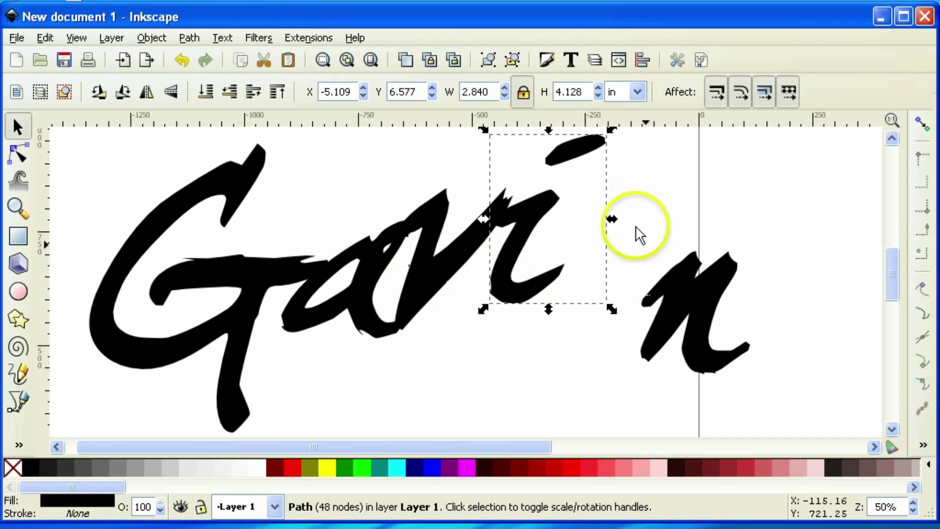
pyautogui.moveTo(692, 314); pyautogui.dragTo(602, 281)
pyautogui.scroll(2, 699, 282)
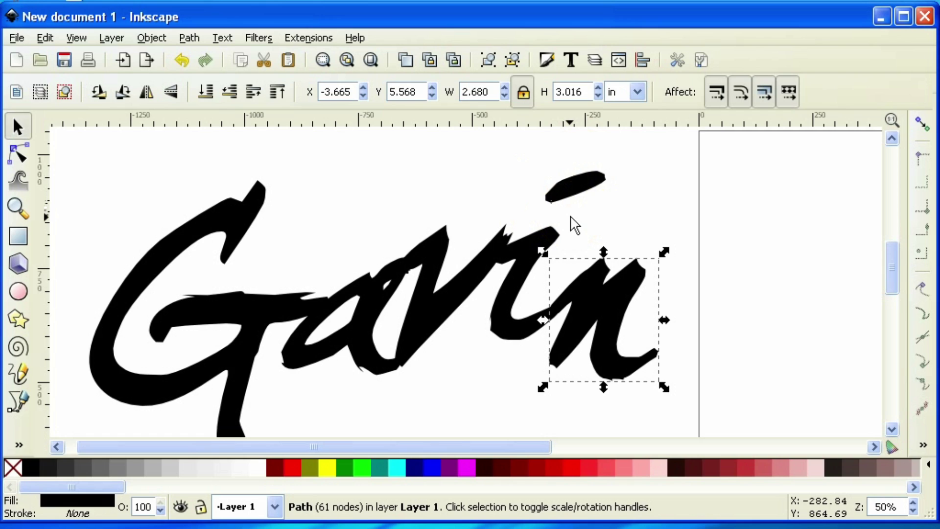
pyautogui.click(522, 272)
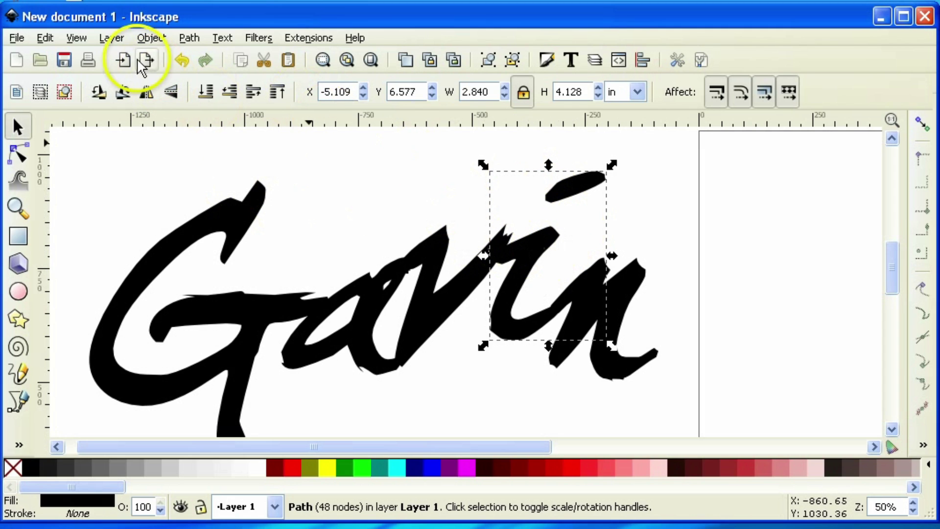
# Break the i apart into a separate dot and stem
pyautogui.click(189, 38)
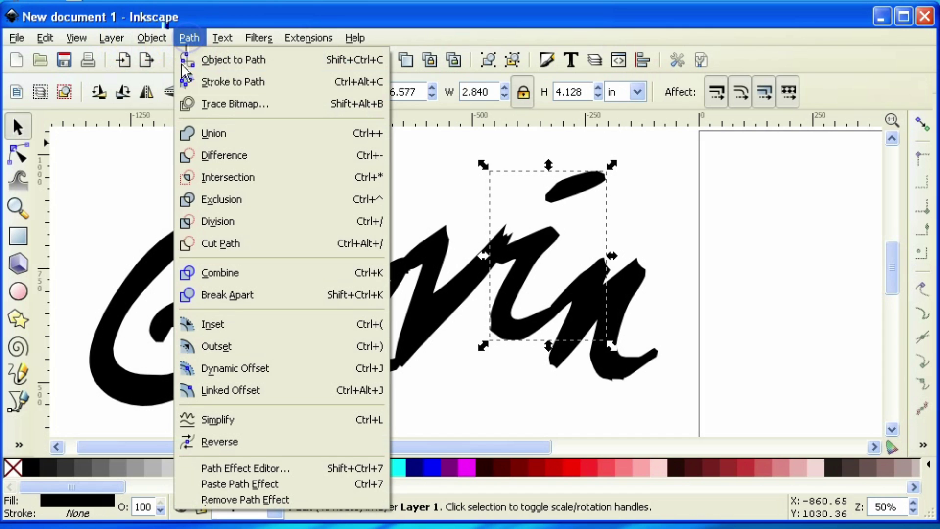
pyautogui.click(225, 294)
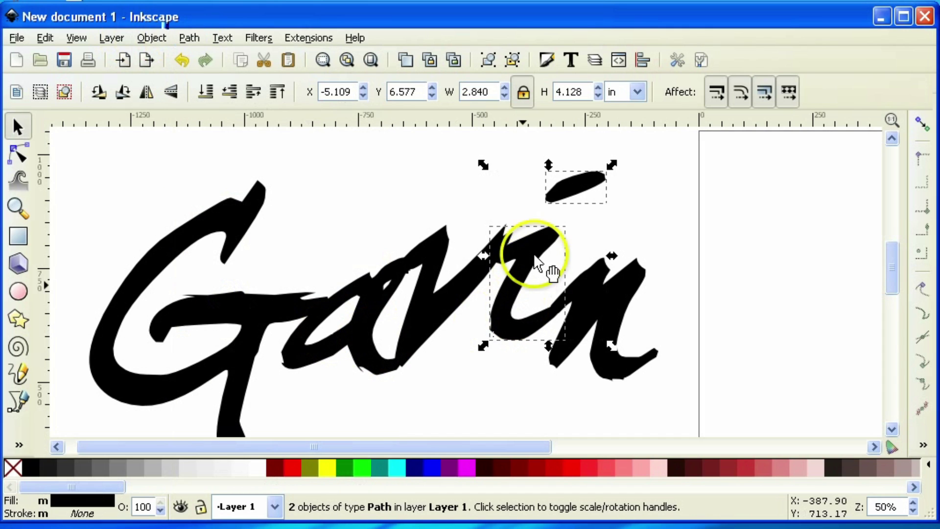
pyautogui.moveTo(576, 195)
pyautogui.mouseDown()
pyautogui.moveTo(529, 261)
pyautogui.moveTo(572, 186)
pyautogui.moveTo(577, 191)
pyautogui.mouseUp()
# Nudge the i's dot slightly left above the stem
pyautogui.click(634, 202)
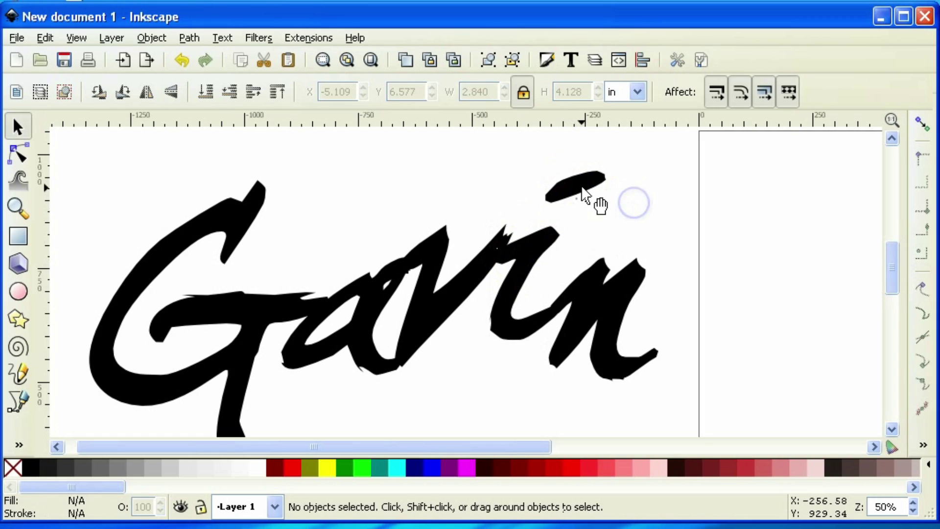
pyautogui.click(583, 191)
pyautogui.click(540, 244)
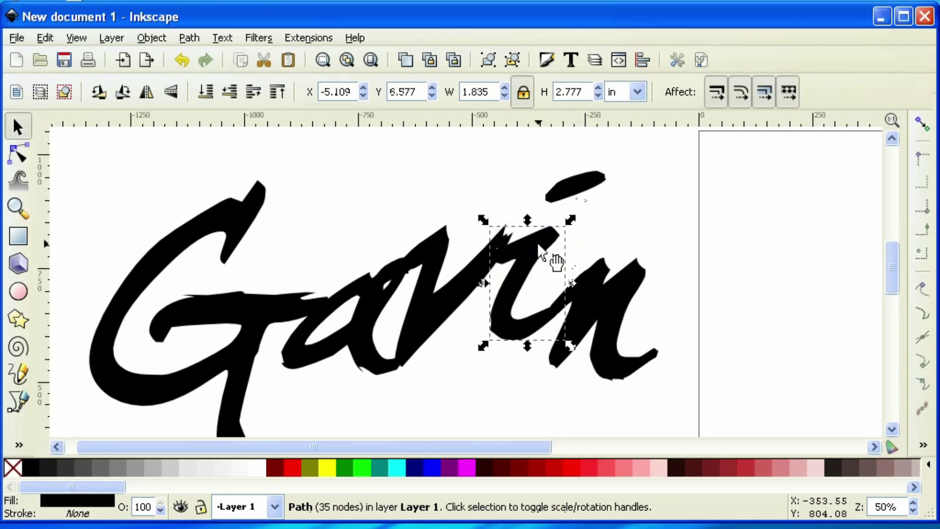
pyautogui.click(591, 180)
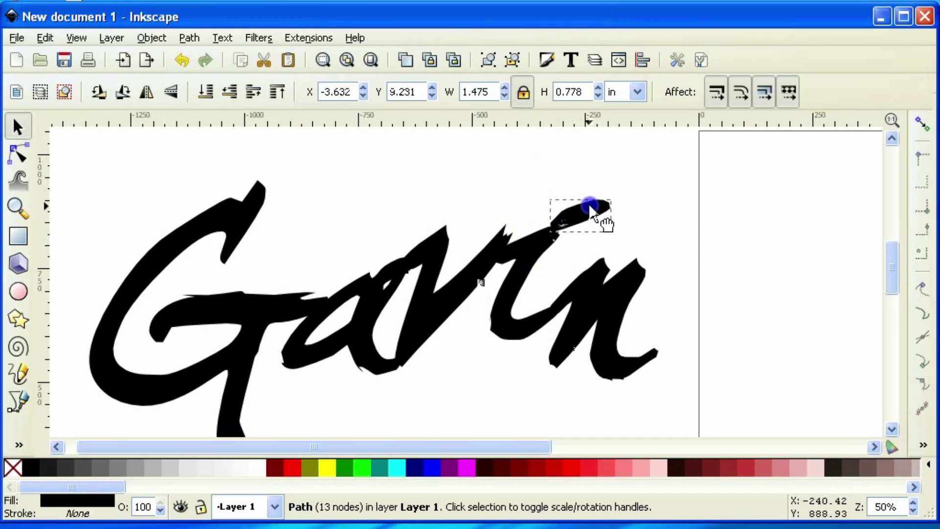
pyautogui.moveTo(589, 206); pyautogui.dragTo(587, 204)
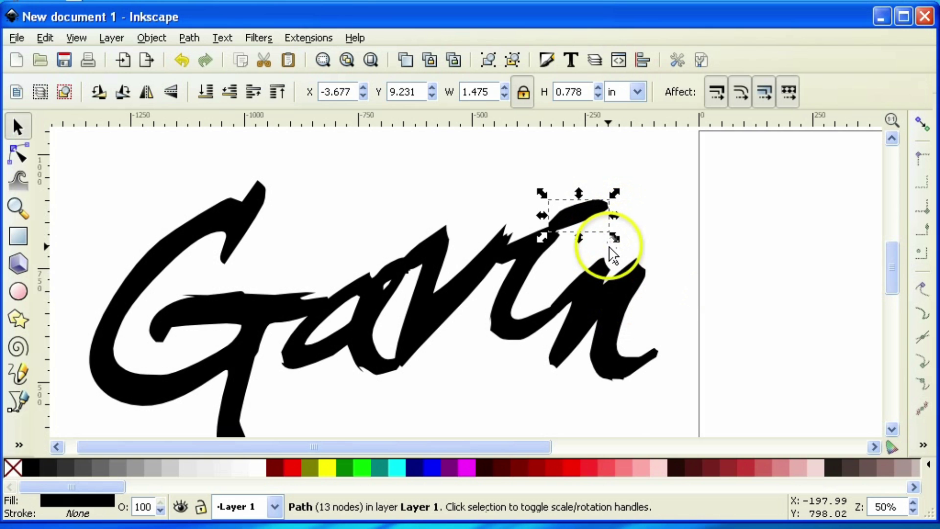
# Nudge the i's dot up-right and pull its top nodes outward to enlarge it
pyautogui.scroll(3, 612, 254)
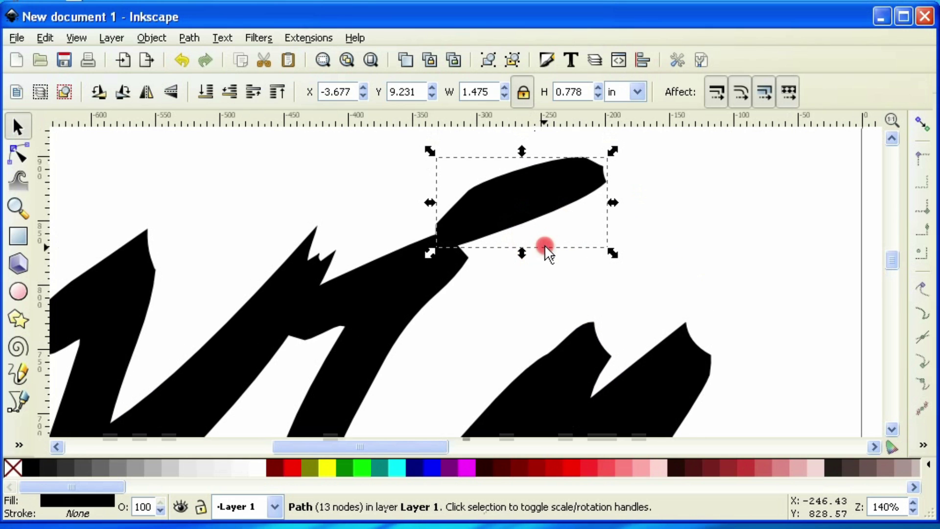
pyautogui.scroll(3, 546, 274)
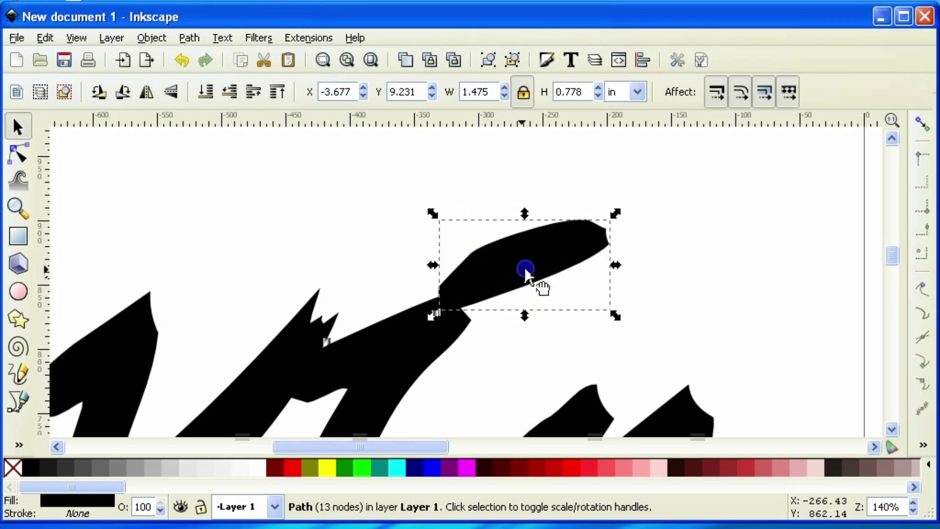
pyautogui.moveTo(524, 267)
pyautogui.mouseDown()
pyautogui.moveTo(538, 264)
pyautogui.moveTo(530, 270)
pyautogui.mouseUp()
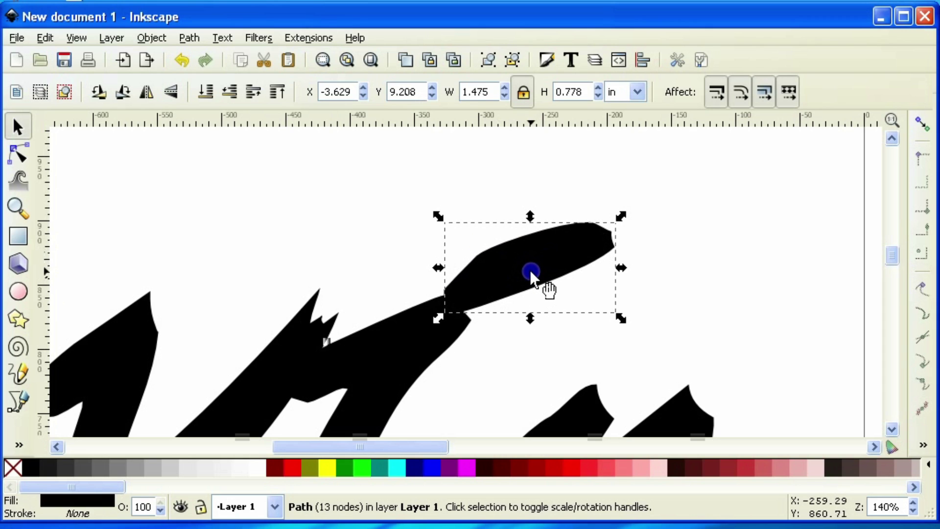
pyautogui.click(22, 159)
pyautogui.click(522, 237)
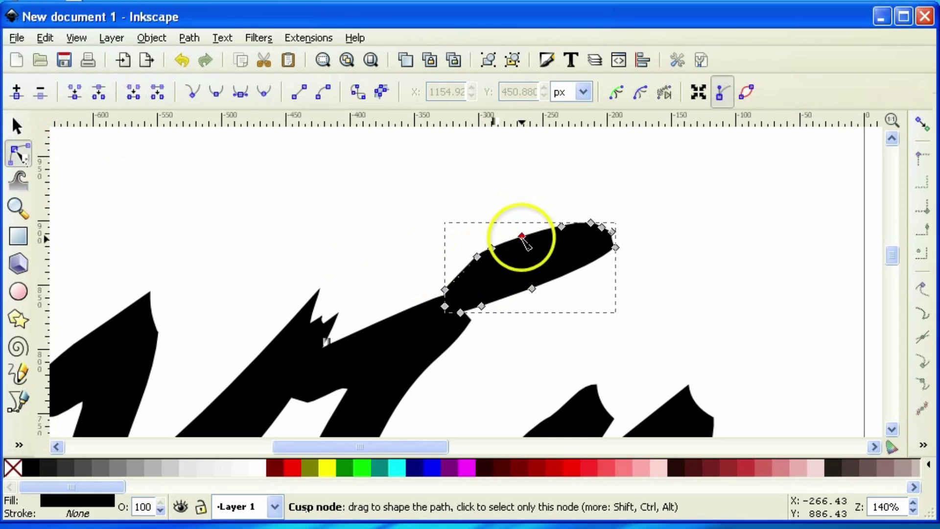
pyautogui.moveTo(522, 237); pyautogui.dragTo(507, 219)
pyautogui.click(562, 252)
pyautogui.moveTo(562, 227); pyautogui.dragTo(591, 208)
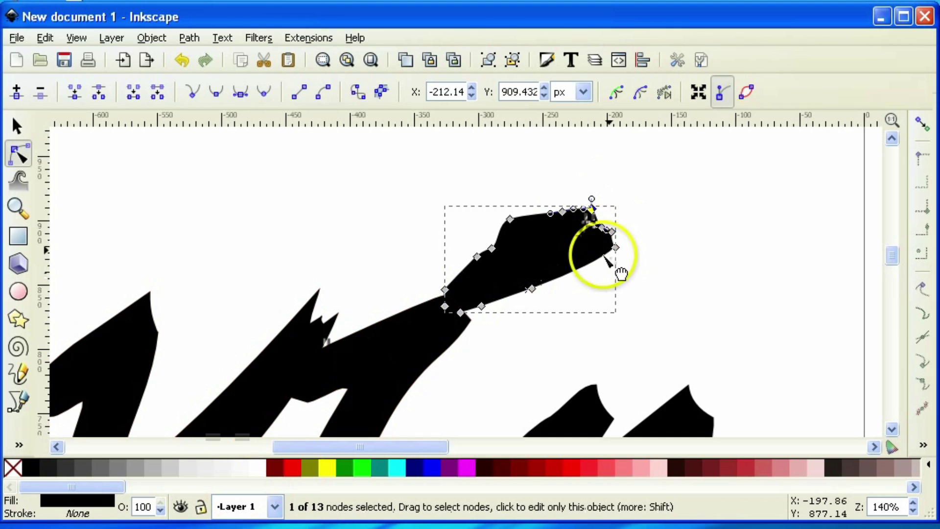
# Stretch the dot's lower edge, right end and corners into a larger rounded blob
pyautogui.moveTo(537, 290); pyautogui.dragTo(538, 306)
pyautogui.moveTo(617, 247)
pyautogui.mouseDown()
pyautogui.moveTo(623, 254)
pyautogui.moveTo(621, 233)
pyautogui.mouseUp()
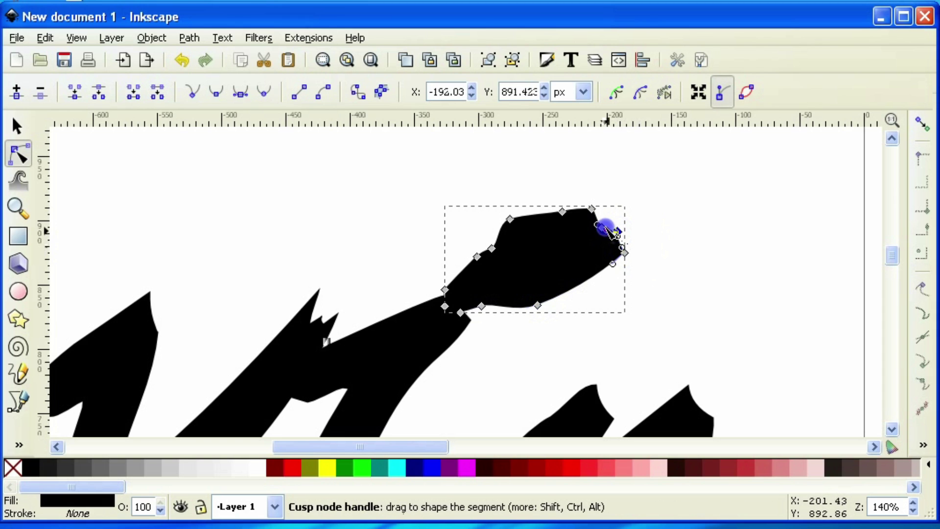
pyautogui.click(600, 221)
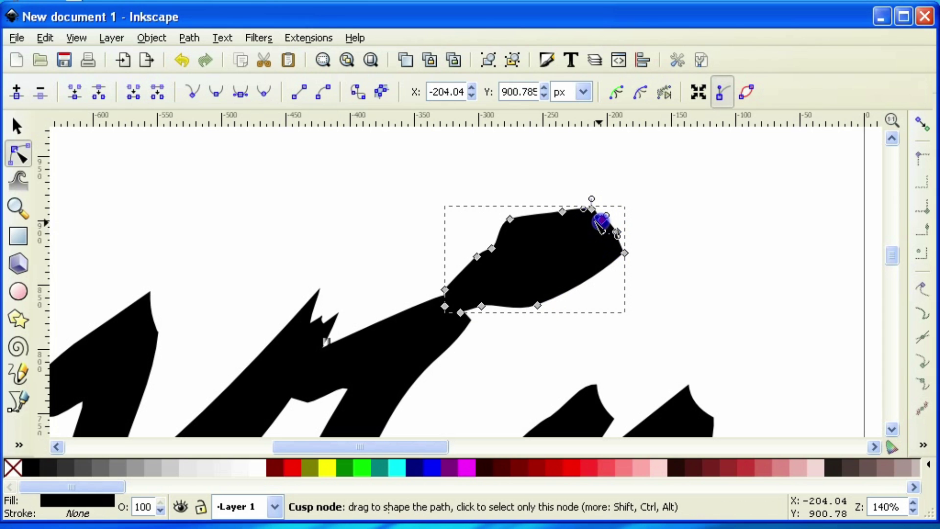
pyautogui.moveTo(509, 218); pyautogui.dragTo(507, 209)
pyautogui.moveTo(567, 214); pyautogui.dragTo(564, 200)
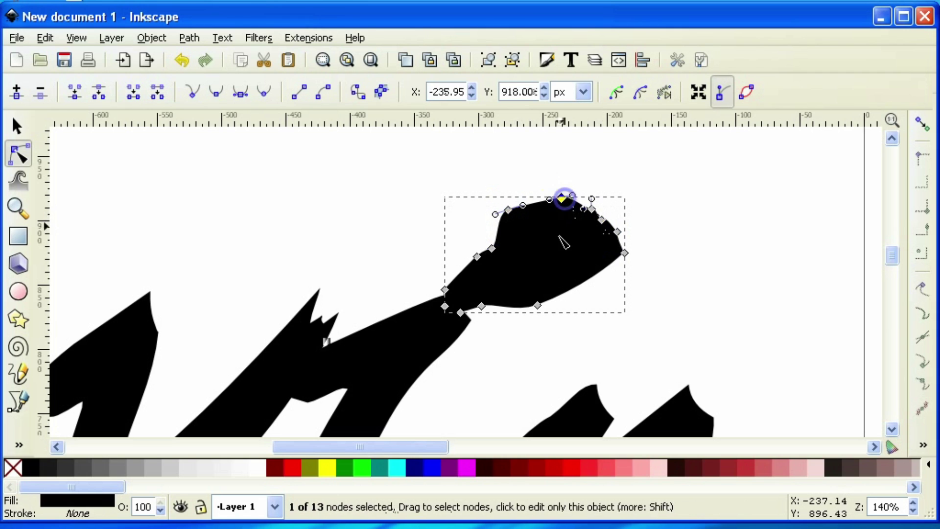
pyautogui.click(638, 314)
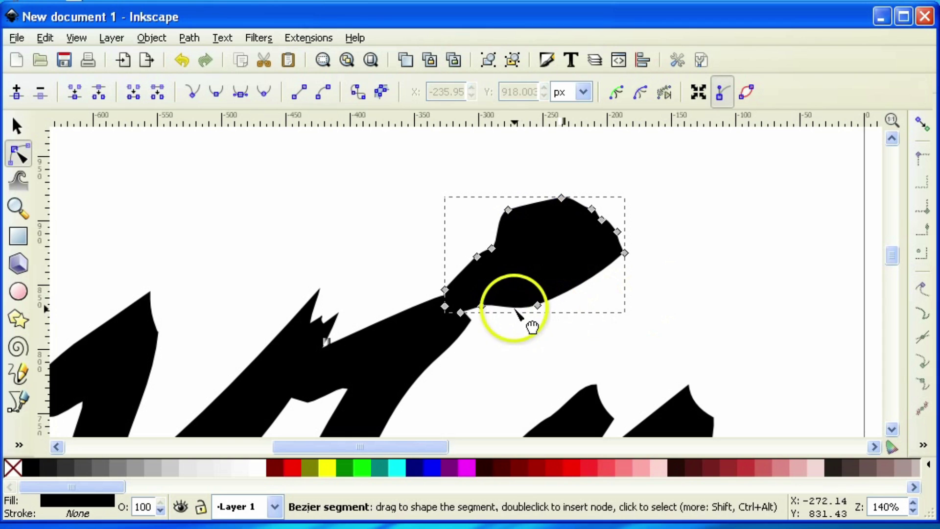
pyautogui.moveTo(481, 307); pyautogui.dragTo(498, 293)
# Rotate the reshaped dot and move it left onto the top of the i's stem
pyautogui.click(16, 126)
pyautogui.click(535, 310)
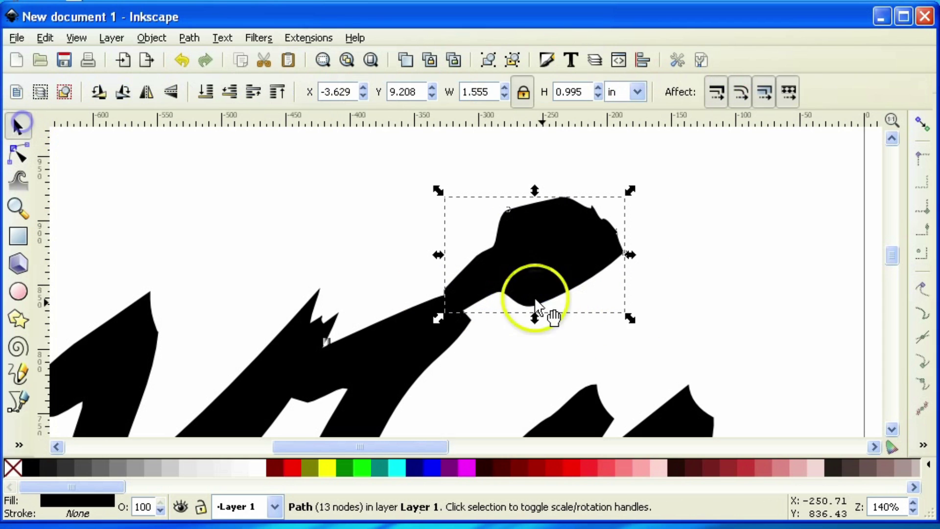
pyautogui.moveTo(625, 325); pyautogui.dragTo(636, 298)
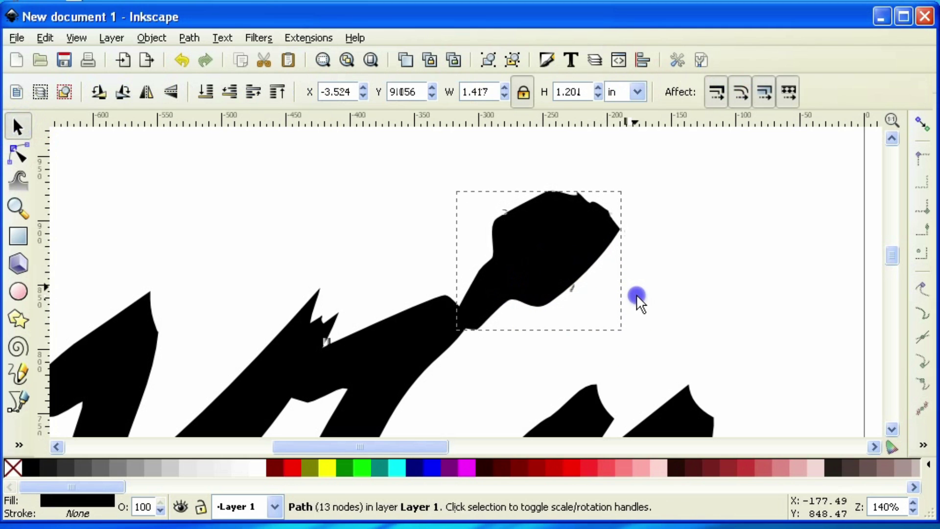
pyautogui.moveTo(539, 273); pyautogui.dragTo(511, 269)
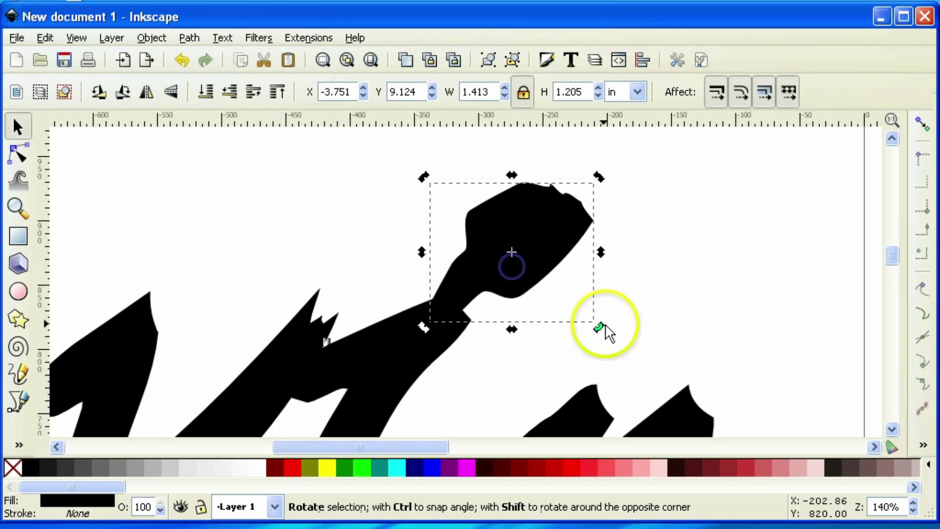
pyautogui.click(667, 289)
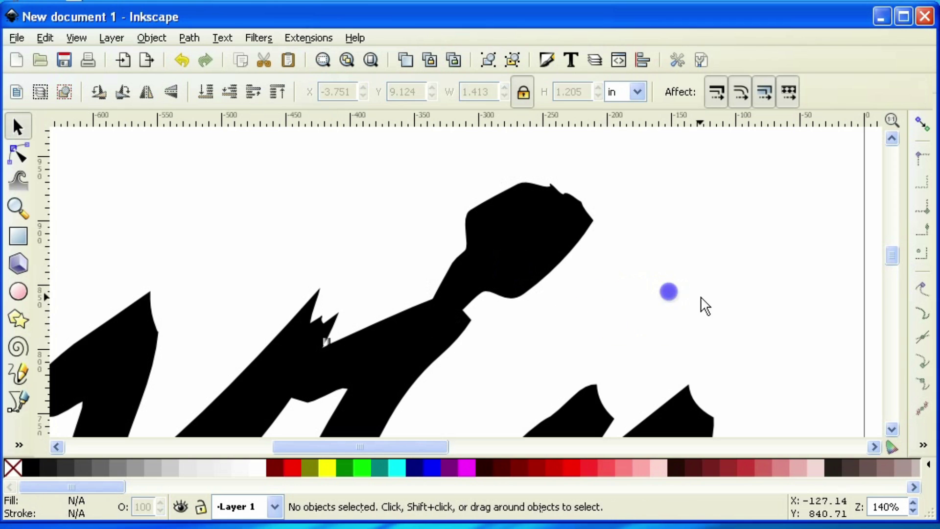
# Inspect the dot's nodes, then deselect the dot
pyautogui.click(16, 156)
pyautogui.click(551, 206)
pyautogui.click(550, 188)
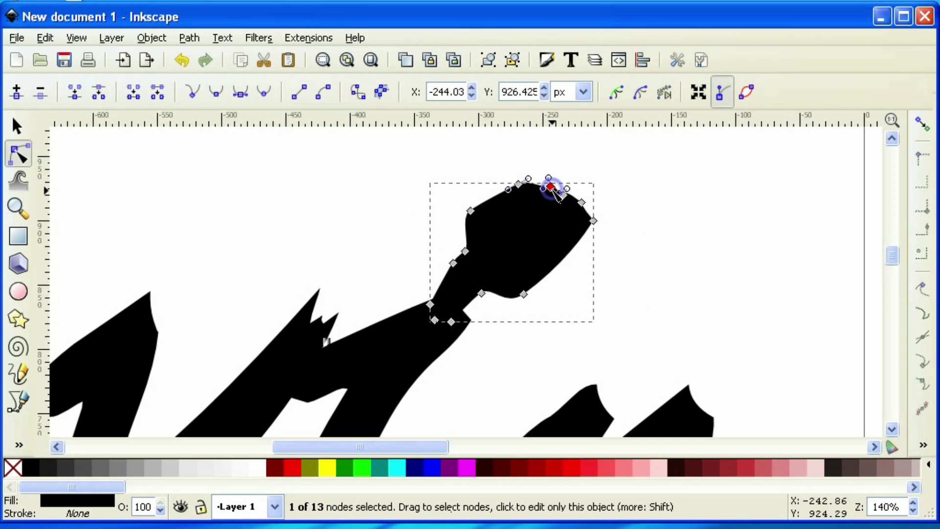
pyautogui.click(617, 202)
pyautogui.click(622, 197)
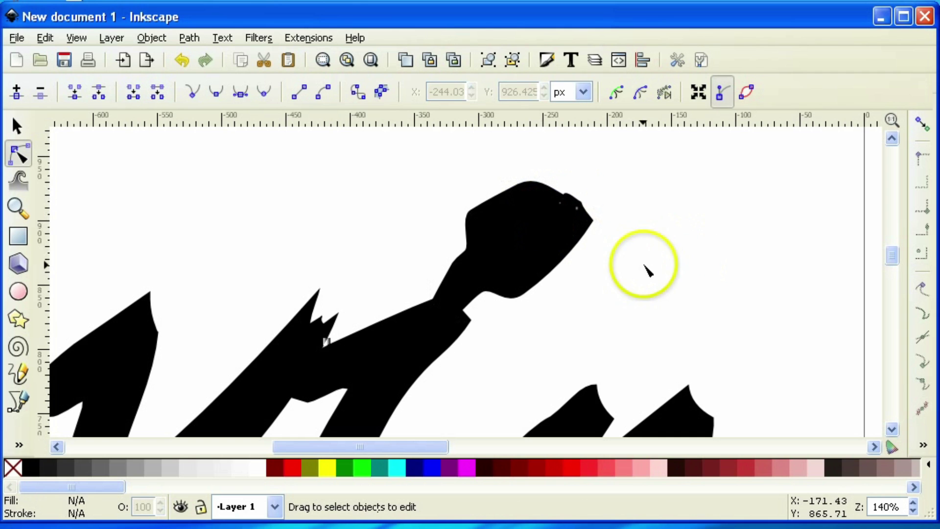
pyautogui.scroll(-1, 617, 362)
# Select the n letter path for node editing and zoom in on it
pyautogui.scroll(-1, 612, 373)
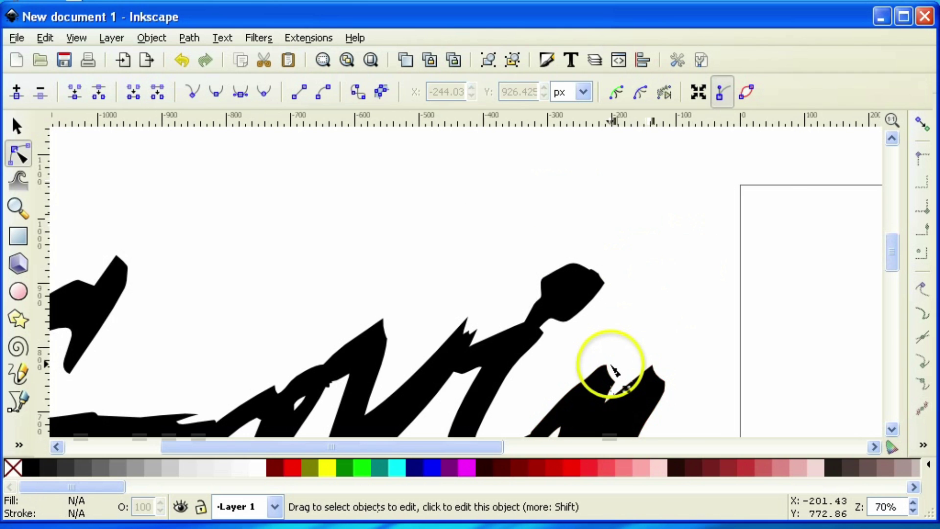
pyautogui.scroll(-1, 562, 193)
pyautogui.scroll(1, 571, 264)
pyautogui.scroll(-4, 567, 272)
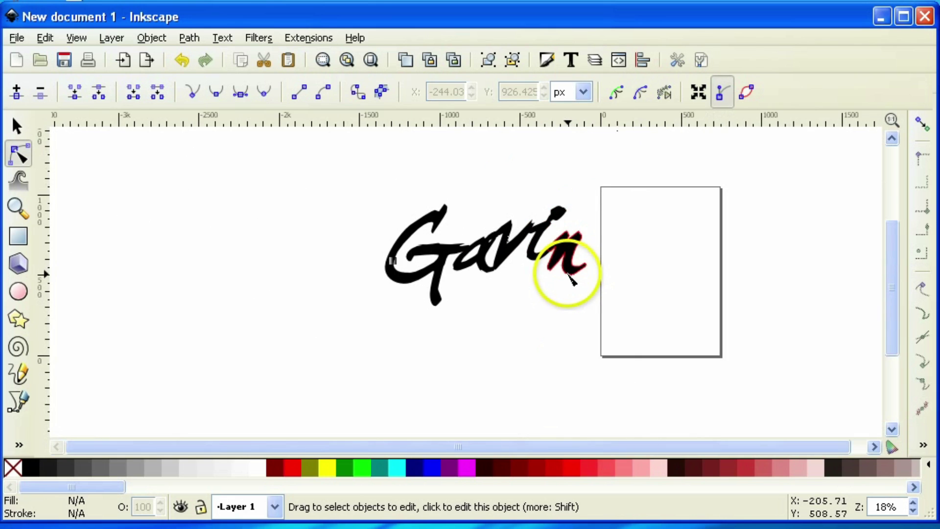
pyautogui.scroll(4, 568, 276)
pyautogui.scroll(-2, 568, 282)
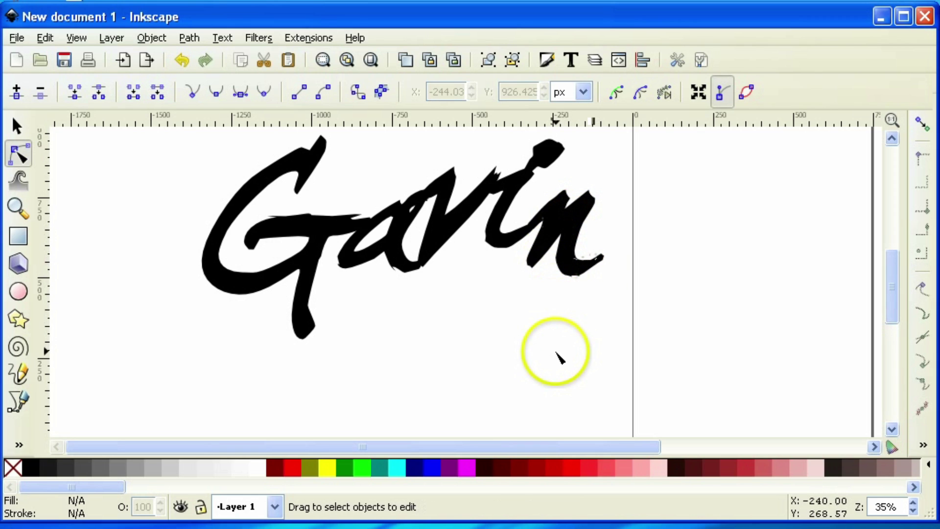
pyautogui.click(566, 258)
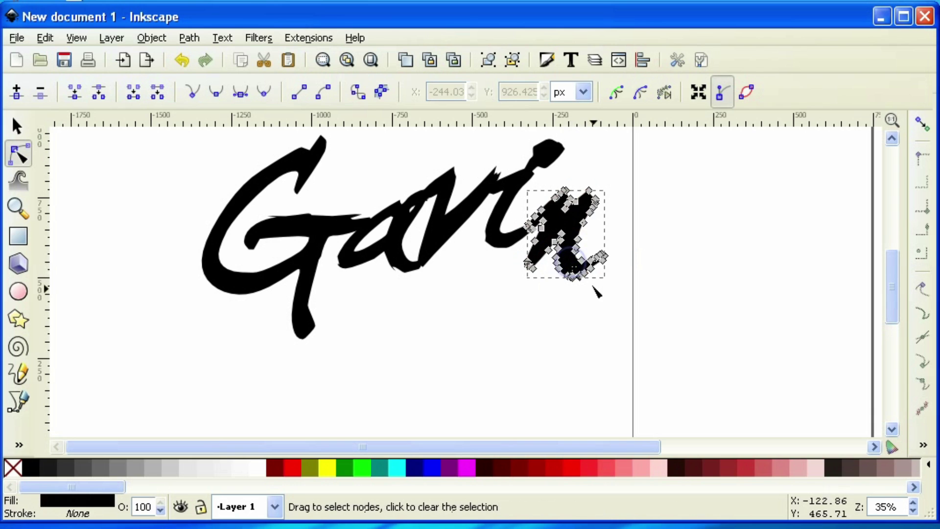
pyautogui.scroll(3, 604, 303)
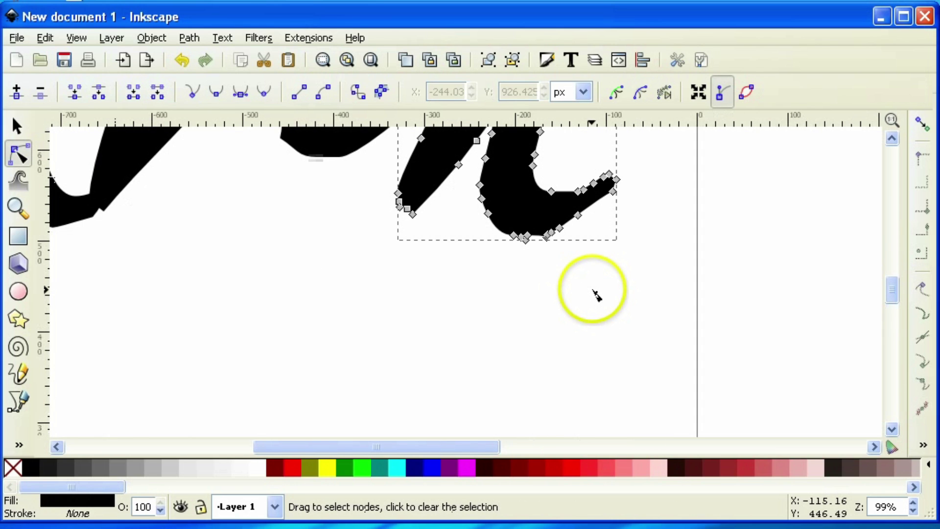
pyautogui.moveTo(888, 289); pyautogui.dragTo(889, 274)
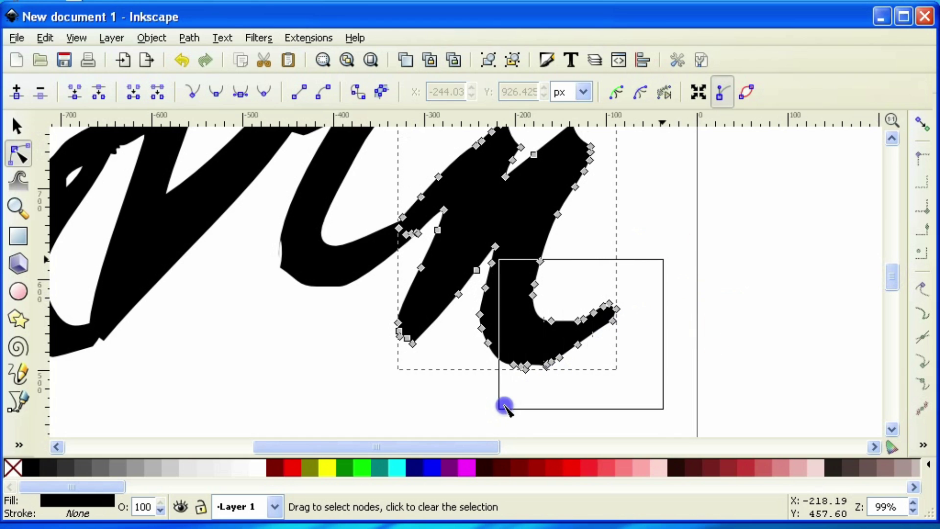
# Rubber-band select the nodes along the n's lower hook
pyautogui.moveTo(505, 403); pyautogui.dragTo(484, 413)
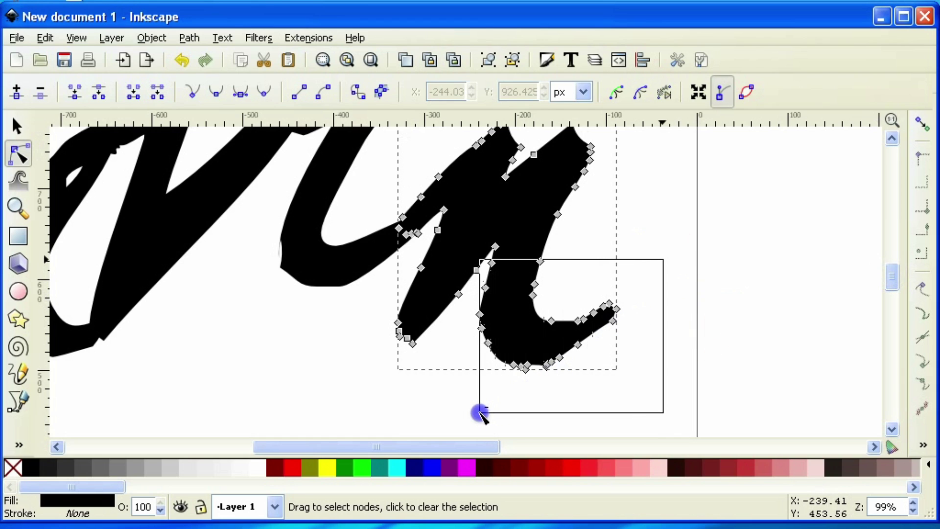
pyautogui.moveTo(487, 407); pyautogui.dragTo(486, 406)
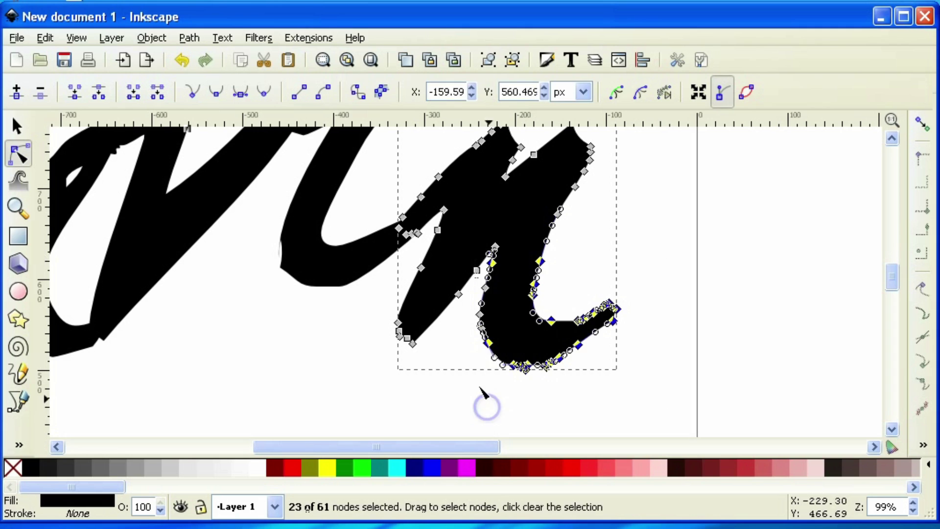
pyautogui.moveTo(608, 353); pyautogui.dragTo(478, 424)
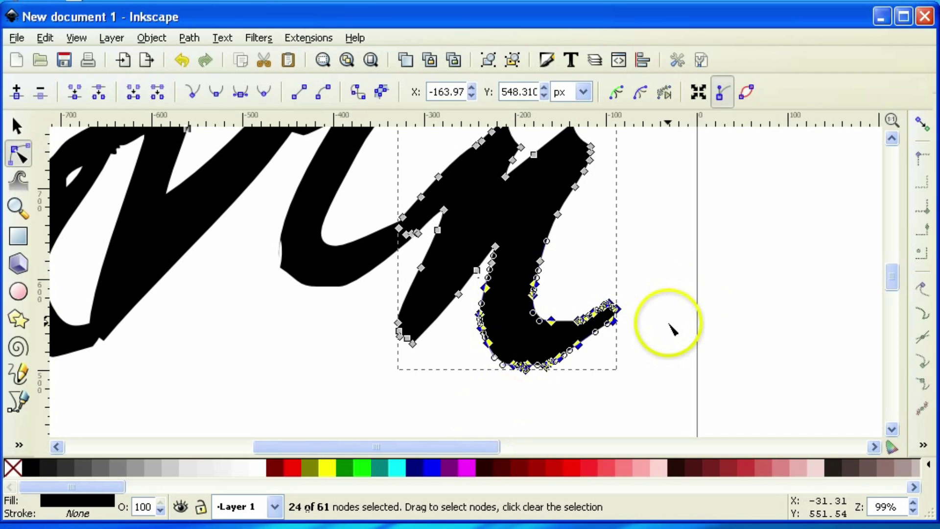
pyautogui.scroll(-2, 669, 326)
pyautogui.scroll(-1, 666, 333)
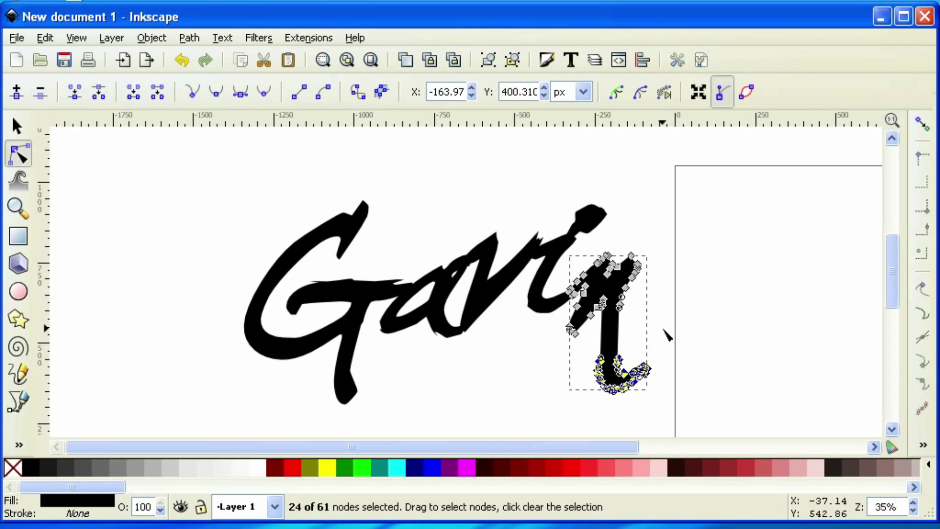
pyautogui.scroll(2, 667, 336)
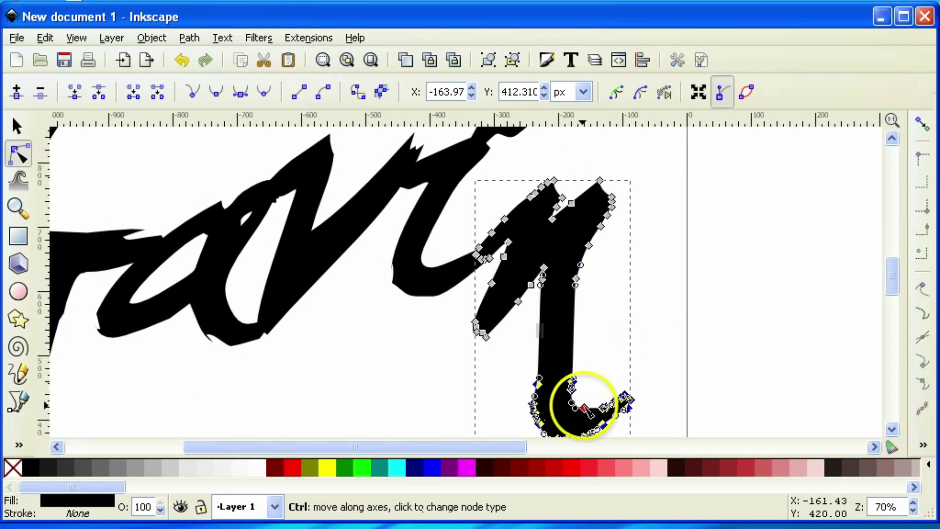
# Move the pair of nodes across the n's tail stroke up three arrow-key steps
pyautogui.moveTo(892, 278); pyautogui.dragTo(885, 287)
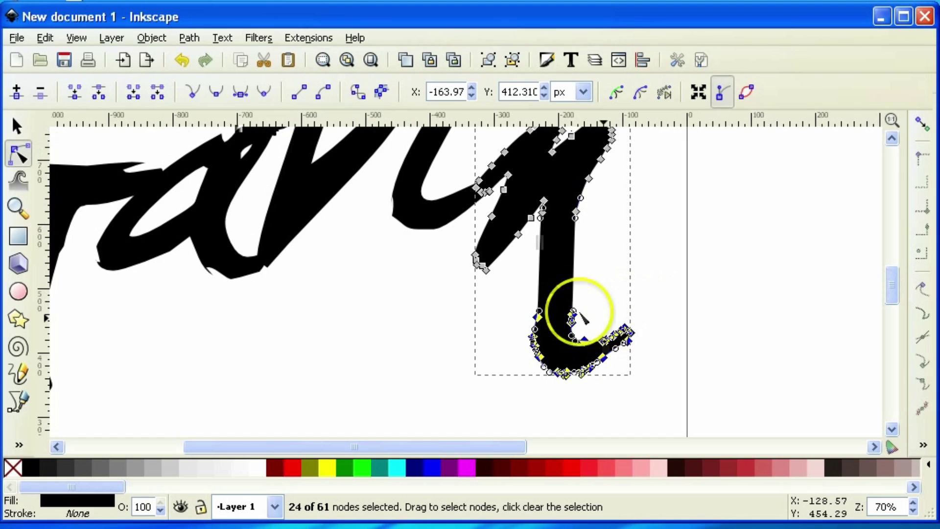
pyautogui.scroll(1, 590, 311)
pyautogui.click(593, 307)
pyautogui.click(570, 318)
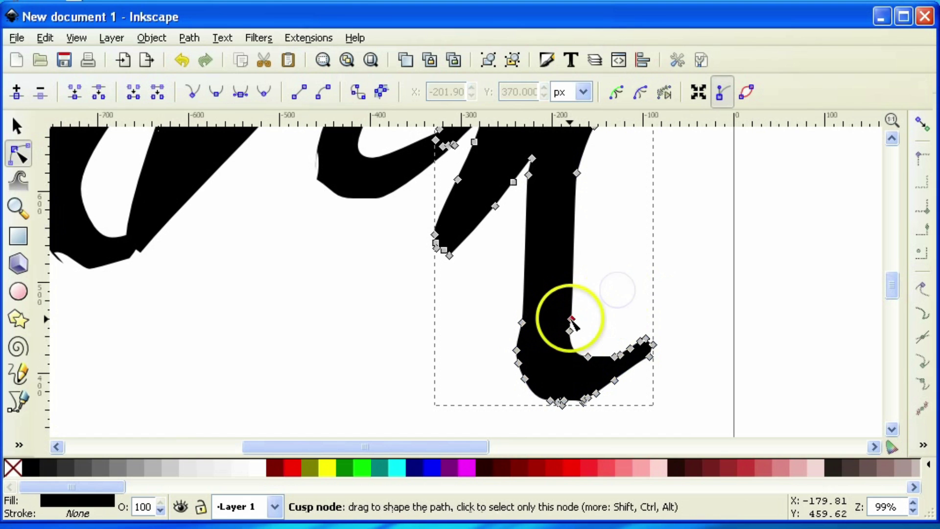
pyautogui.click(513, 292)
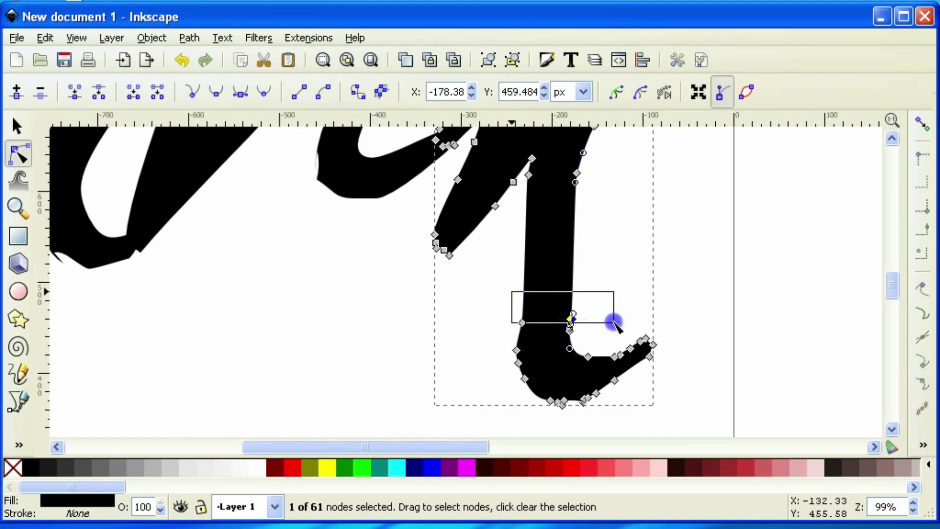
pyautogui.moveTo(605, 345); pyautogui.dragTo(644, 344)
pyautogui.press('Up')
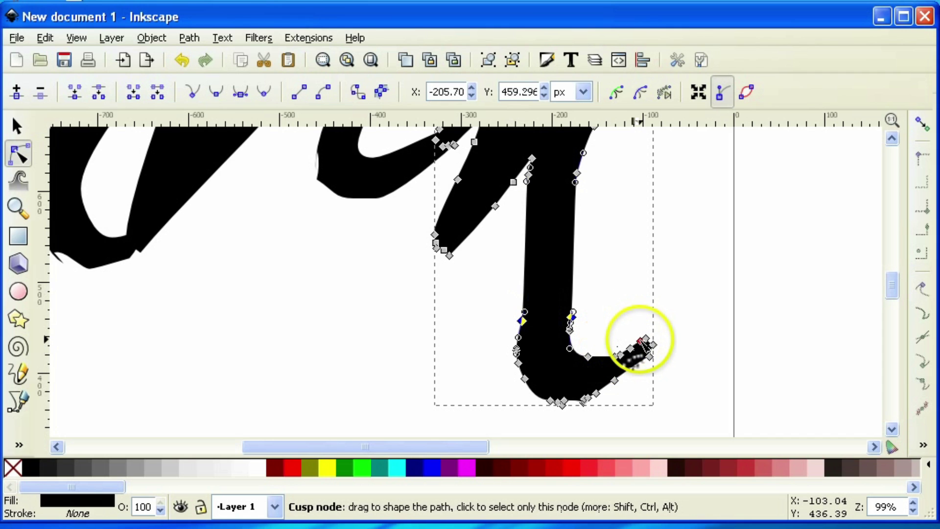
pyautogui.press('Up')
pyautogui.press('Up')
pyautogui.press('Up')
pyautogui.press('Up')
pyautogui.press('Up')
pyautogui.press('Up')
pyautogui.press('Up')
pyautogui.press('Up')
pyautogui.press('Up')
pyautogui.press('Up')
pyautogui.press('Up')
pyautogui.press('Up')
pyautogui.press('Up')
pyautogui.press('Up')
pyautogui.press('Up')
pyautogui.press('Up')
pyautogui.press('Up')
pyautogui.press('Up')
pyautogui.press('Up')
pyautogui.press('Up')
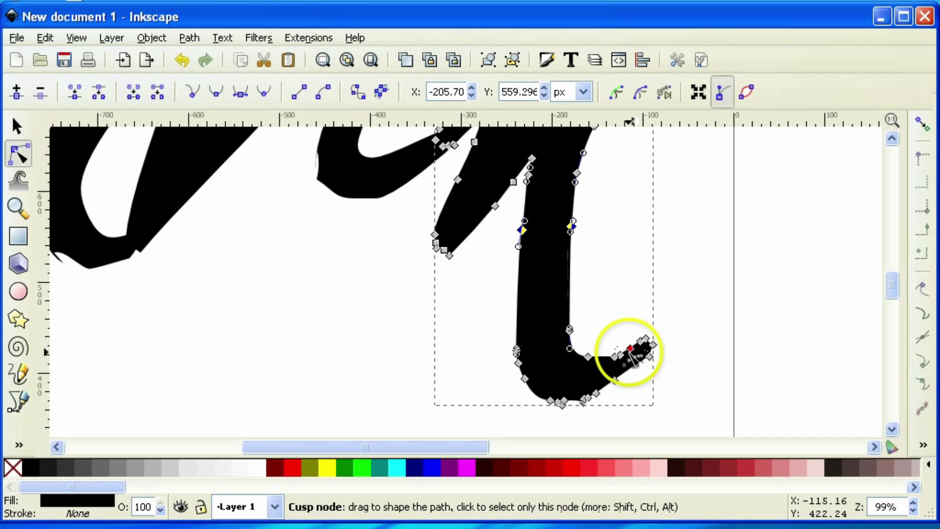
pyautogui.press('Up')
pyautogui.press('Up')
pyautogui.press('Up')
pyautogui.press('Up')
# Raise the tail's lower-left and inner corner nodes with arrow keys, then deselect the path
pyautogui.click(484, 313)
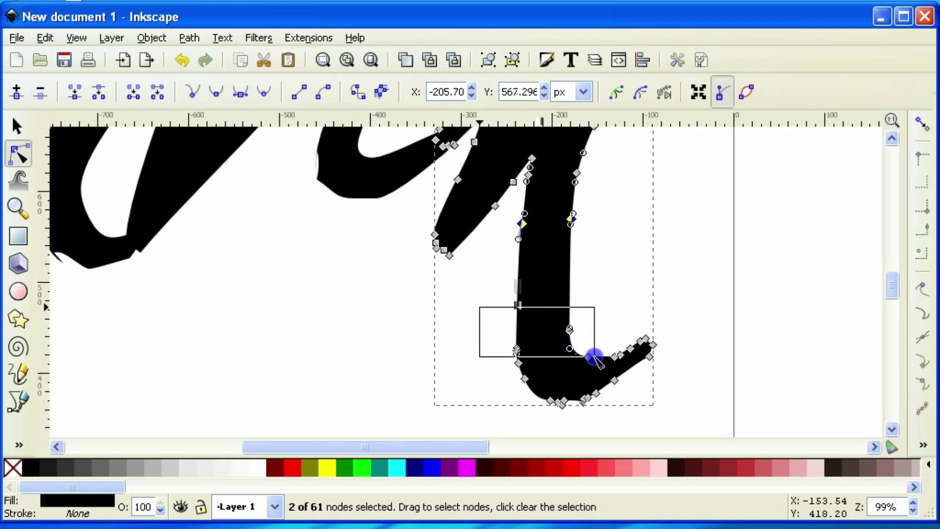
pyautogui.moveTo(595, 357); pyautogui.dragTo(594, 358)
pyautogui.press('Up')
pyautogui.press('Up')
pyautogui.press('Up')
pyautogui.press('Up')
pyautogui.press('Up')
pyautogui.press('Up')
pyautogui.press('Up')
pyautogui.press('Up')
pyautogui.press('Up')
pyautogui.press('Up')
pyautogui.press('Up')
pyautogui.press('Up')
pyautogui.press('Up')
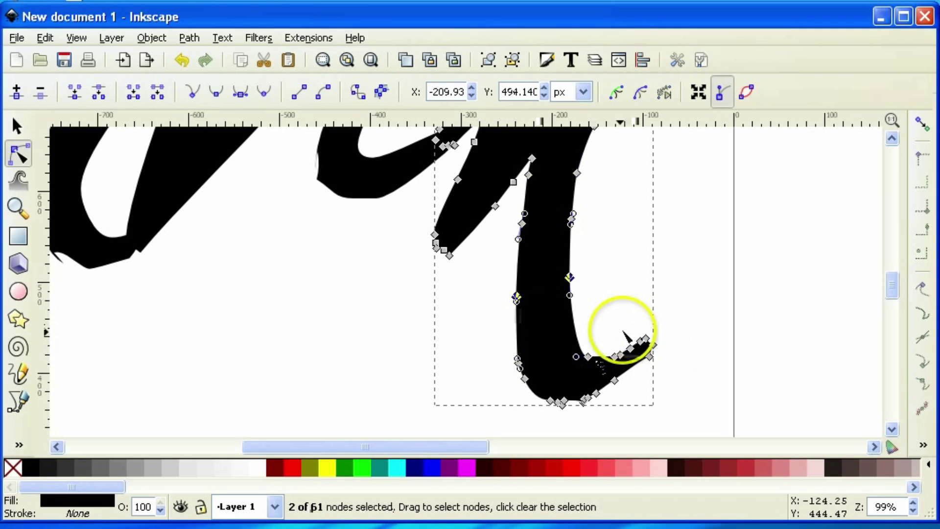
pyautogui.moveTo(531, 372); pyautogui.dragTo(533, 372)
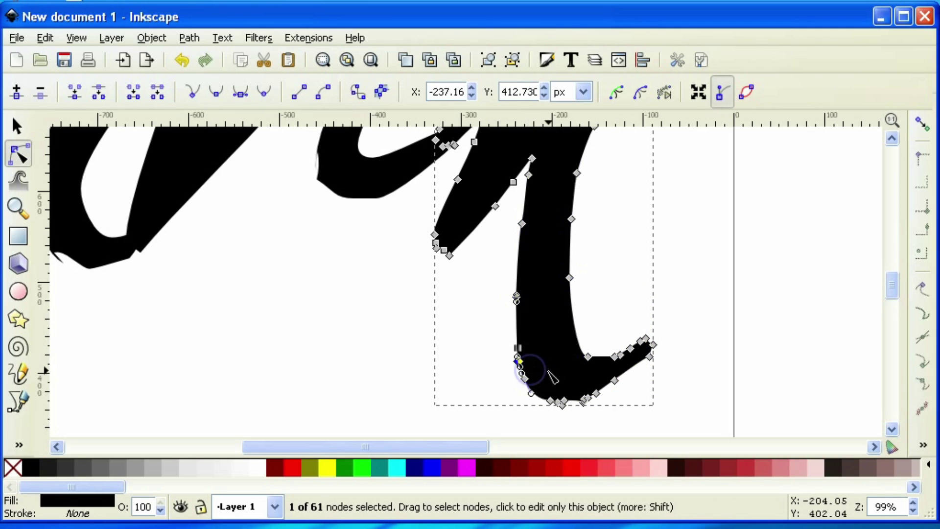
pyautogui.press('Up')
pyautogui.press('Up')
pyautogui.press('Up')
pyautogui.press('Up')
pyautogui.press('Up')
pyautogui.press('Up')
pyautogui.press('Up')
pyautogui.press('Up')
pyautogui.press('Up')
pyautogui.press('Up')
pyautogui.press('Up')
pyautogui.press('Up')
pyautogui.press('Up')
pyautogui.press('Up')
pyautogui.press('Up')
pyautogui.press('Up')
pyautogui.press('Up')
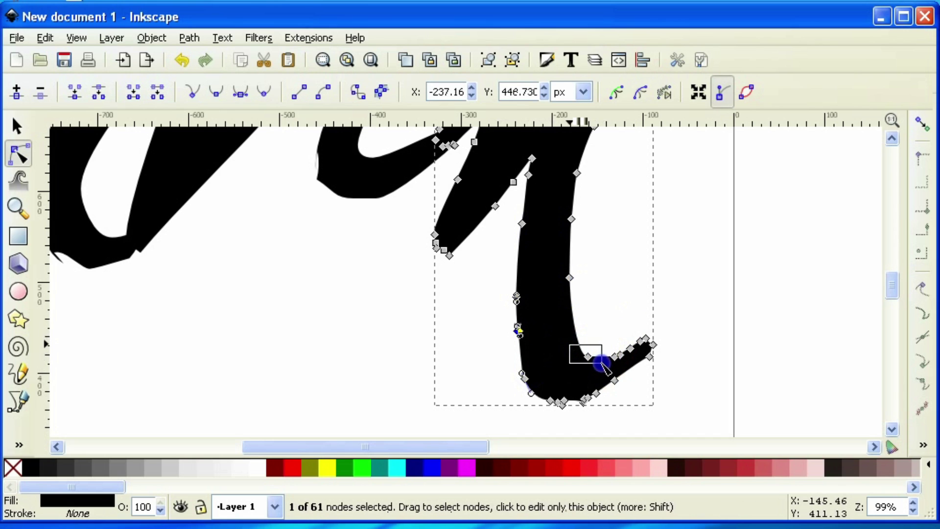
pyautogui.moveTo(603, 367); pyautogui.dragTo(604, 367)
pyautogui.press('Up')
pyautogui.press('Up')
pyautogui.press('Up')
pyautogui.press('Up')
pyautogui.press('Up')
pyautogui.press('Up')
pyautogui.press('Up')
pyautogui.press('Up')
pyautogui.press('Up')
pyautogui.press('Up')
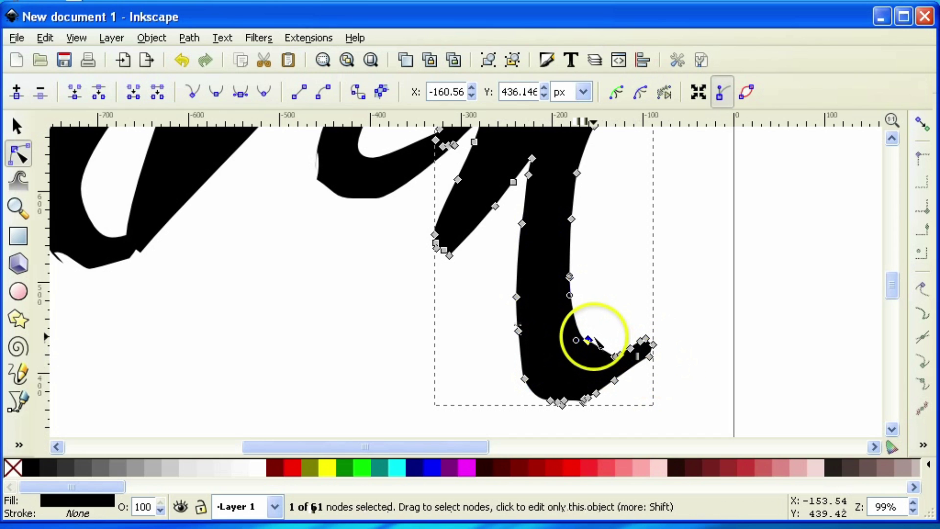
pyautogui.press('Down')
pyautogui.press('Down')
pyautogui.press('Down')
pyautogui.press('Down')
pyautogui.press('Down')
pyautogui.press('Down')
pyautogui.press('Down')
pyautogui.press('Down')
pyautogui.press('Down')
pyautogui.press('Down')
pyautogui.click(629, 294)
pyautogui.click(727, 296)
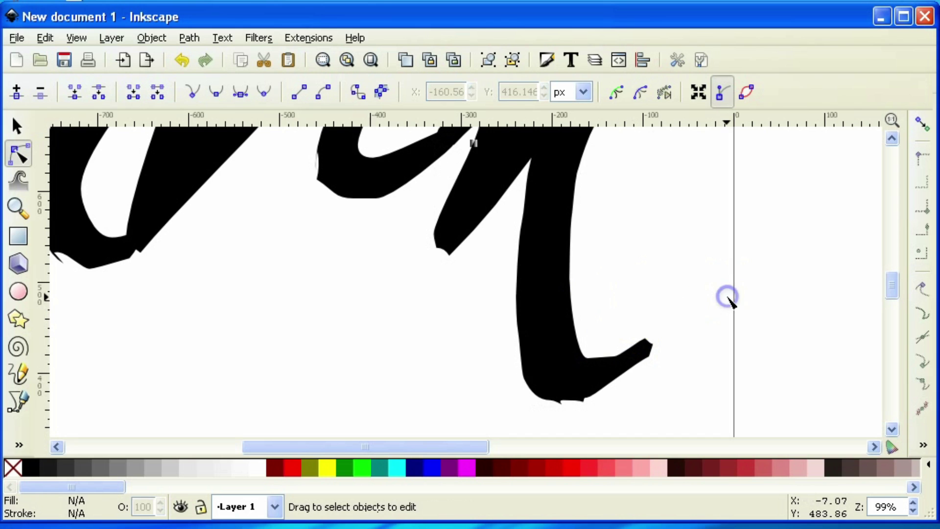
pyautogui.keyDown('ctrl'); pyautogui.scroll(-4, 728, 300); pyautogui.keyUp('ctrl')
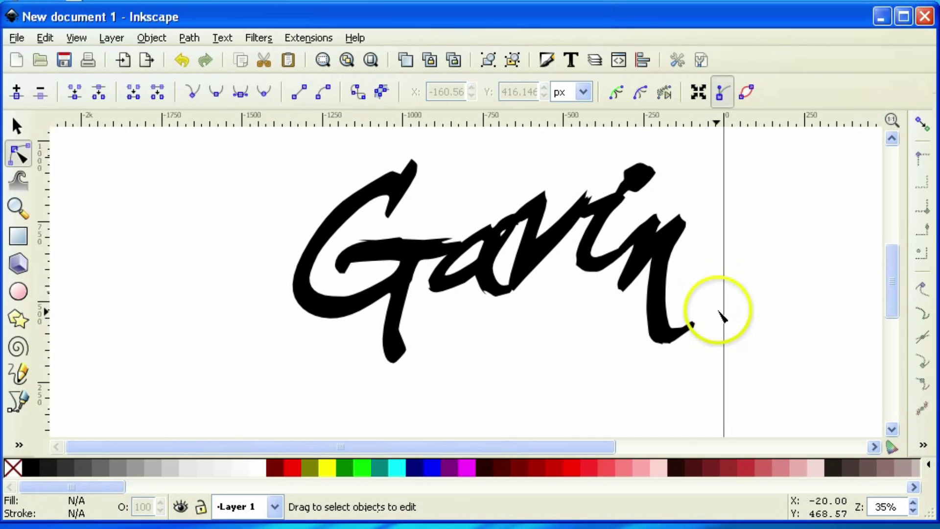
# Give all the Gavin letters a 30% gray fill and a black outline
pyautogui.moveTo(729, 307); pyautogui.dragTo(562, 308)
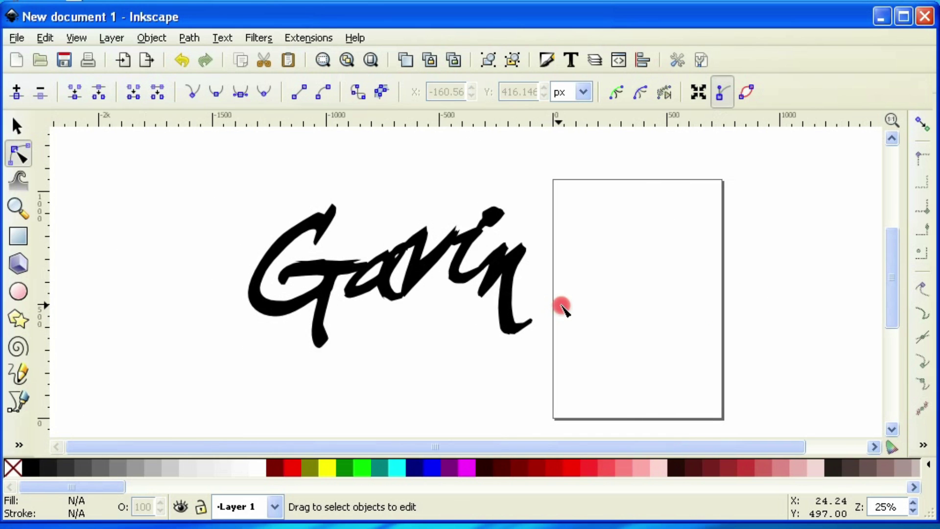
pyautogui.click(16, 128)
pyautogui.moveTo(182, 172); pyautogui.dragTo(654, 406)
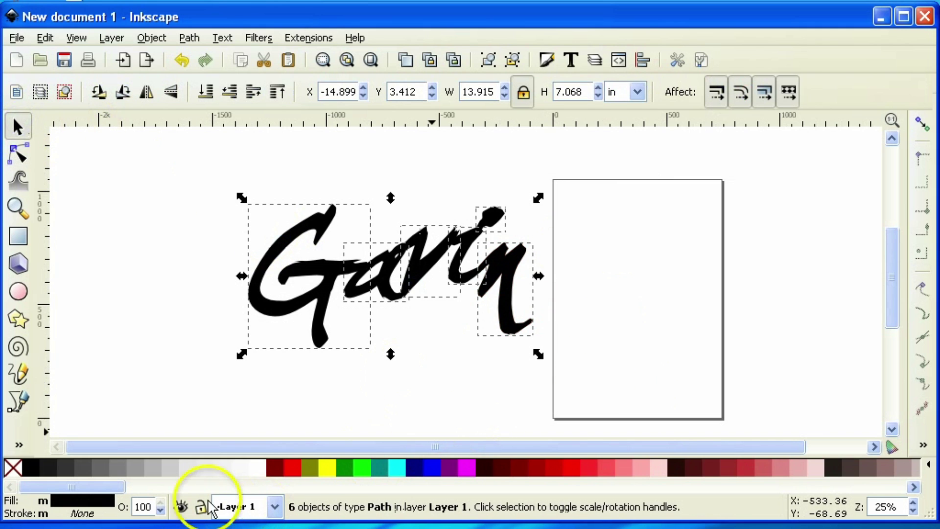
pyautogui.click(170, 466)
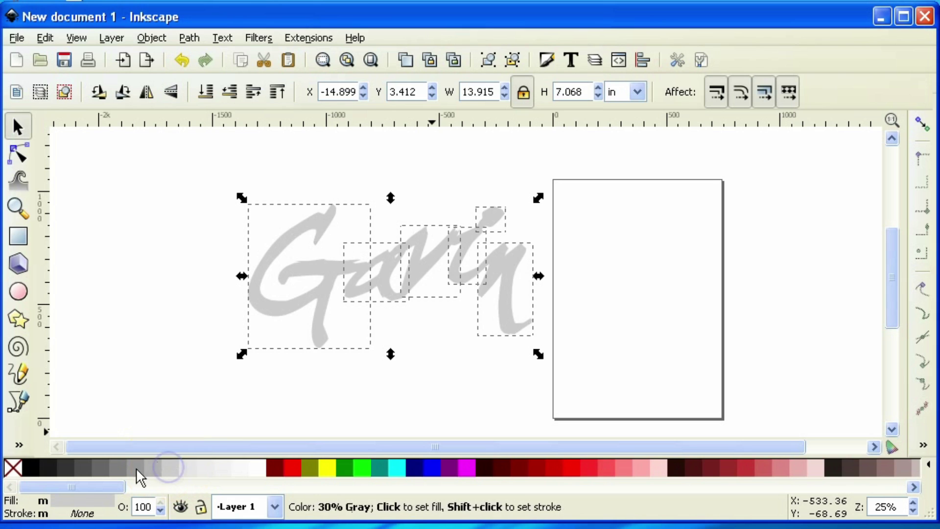
pyautogui.rightClick(31, 466)
pyautogui.click(54, 490)
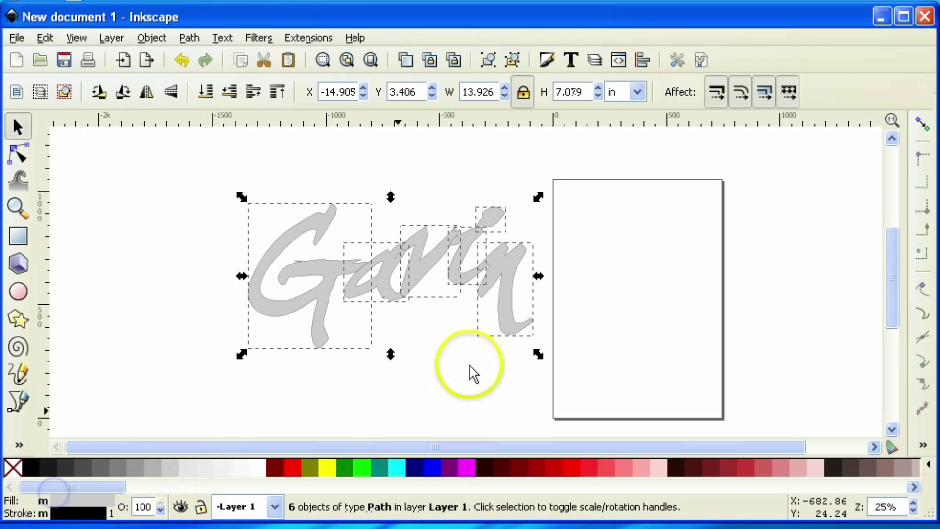
pyautogui.keyDown('ctrl'); pyautogui.scroll(1, 458, 367); pyautogui.keyUp('ctrl')
pyautogui.keyDown('ctrl'); pyautogui.scroll(2, 462, 373); pyautogui.keyUp('ctrl')
pyautogui.scroll(3, 449, 351)
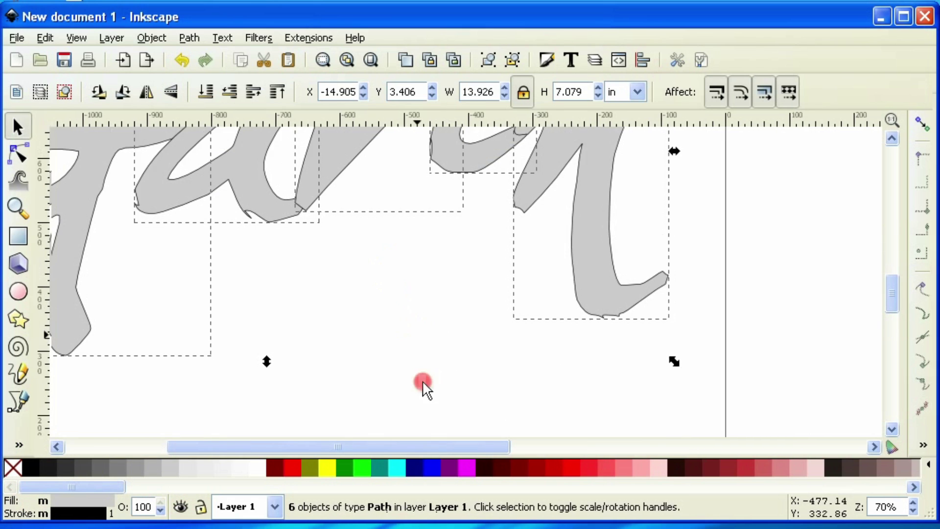
pyautogui.keyDown('ctrl'); pyautogui.scroll(-1, 426, 392); pyautogui.keyUp('ctrl')
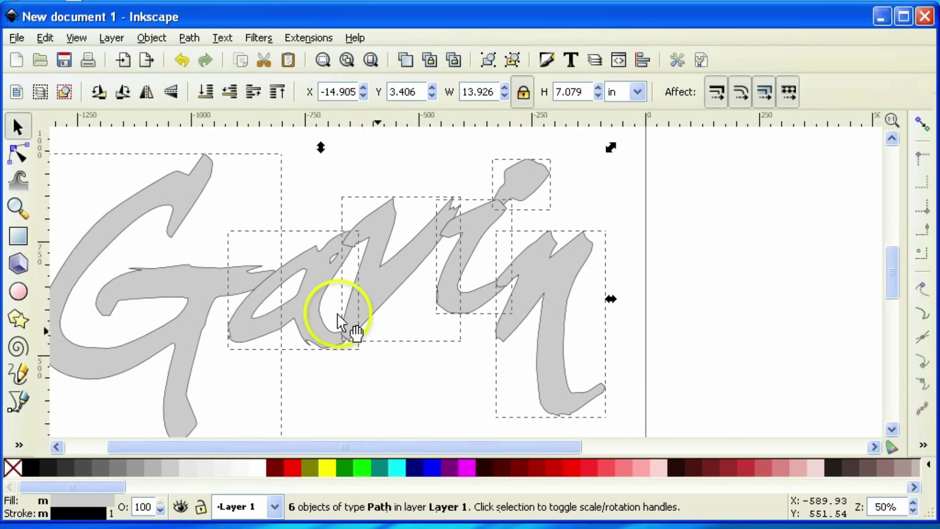
# Union the letters into a single 281-node path
pyautogui.click(189, 38)
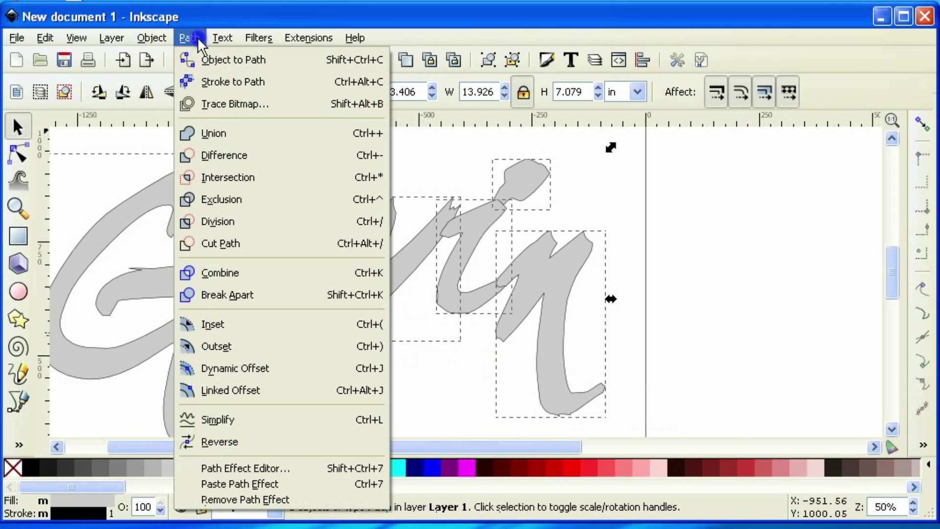
pyautogui.click(218, 137)
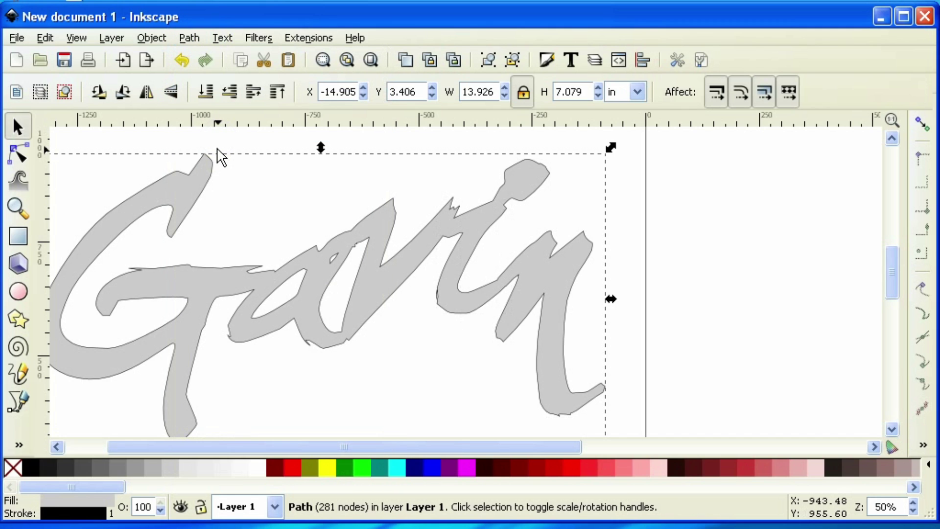
pyautogui.moveTo(319, 361); pyautogui.dragTo(429, 327)
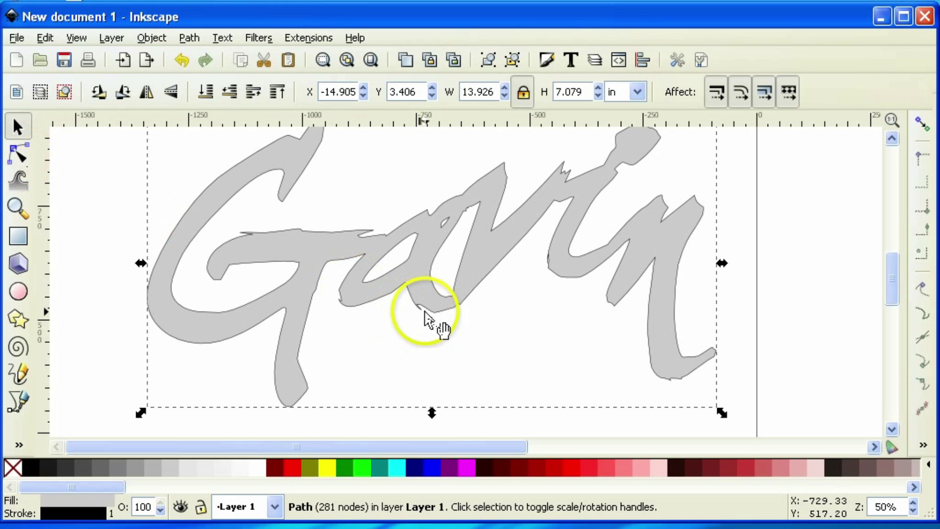
# Edit the merged path's nodes and zoom to the G's crossbar tip
pyautogui.click(15, 156)
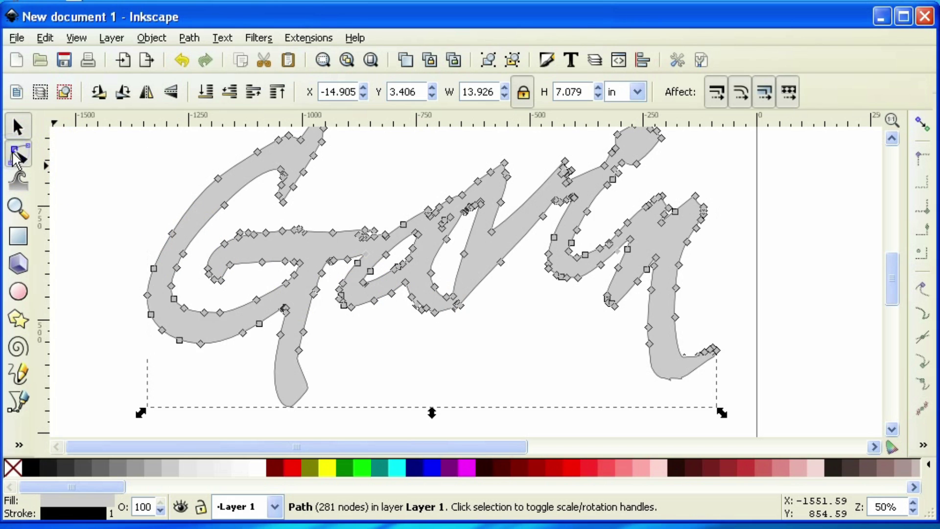
pyautogui.scroll(4, 445, 339)
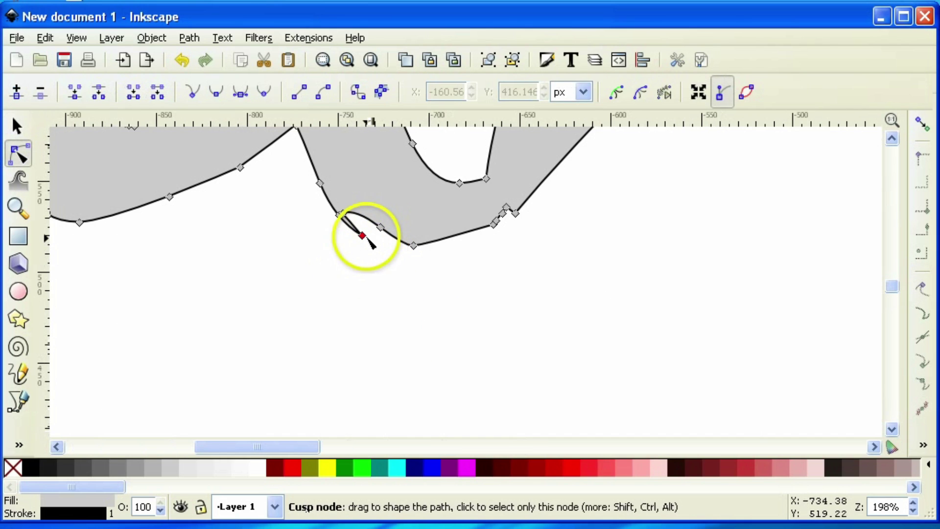
pyautogui.click(363, 236)
pyautogui.click(367, 243)
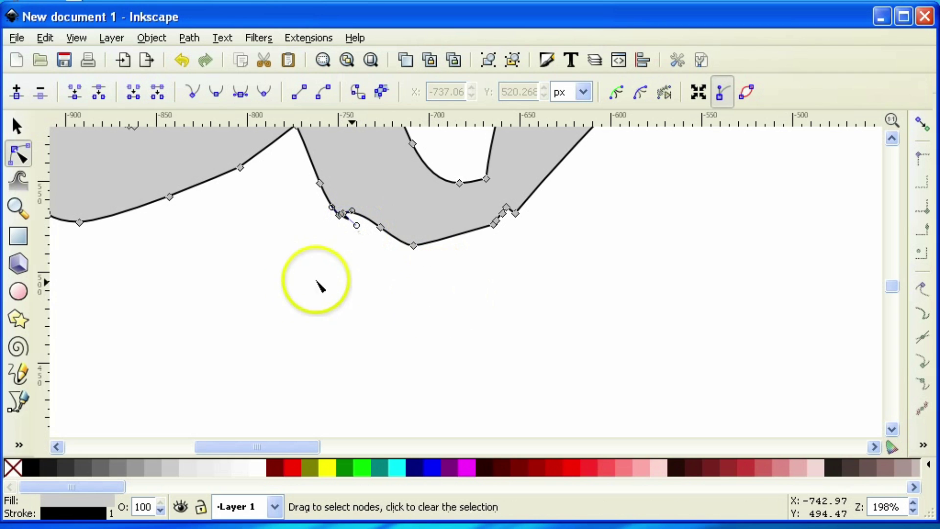
pyautogui.scroll(-1, 310, 282)
pyautogui.scroll(-1, 251, 247)
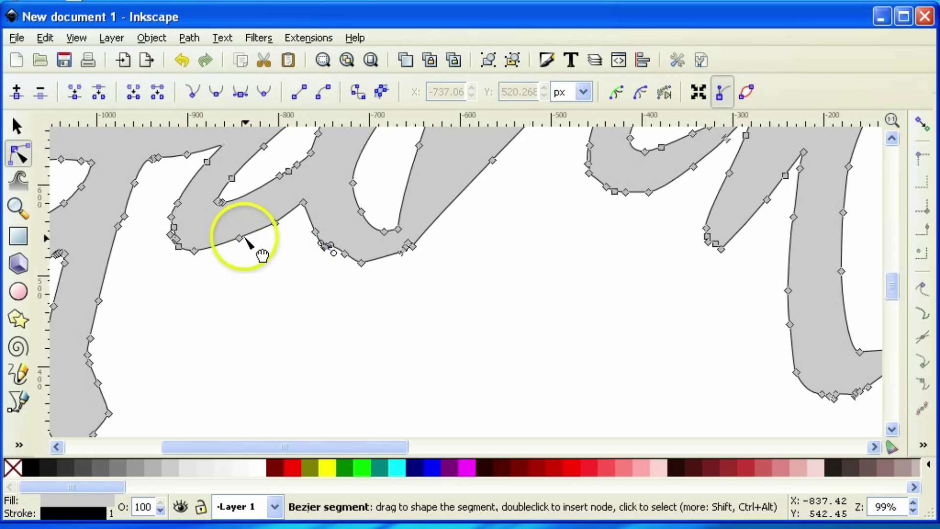
pyautogui.moveTo(252, 247); pyautogui.dragTo(514, 429)
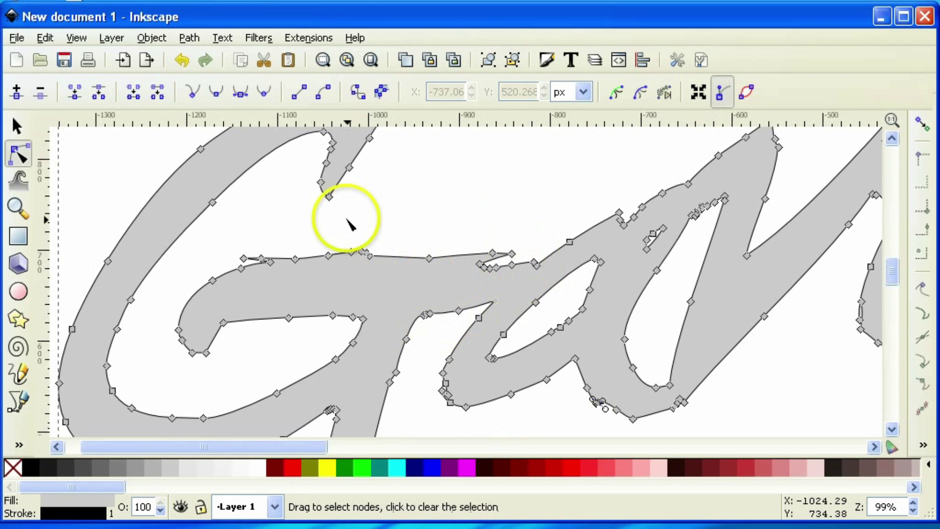
pyautogui.moveTo(349, 231); pyautogui.dragTo(367, 366)
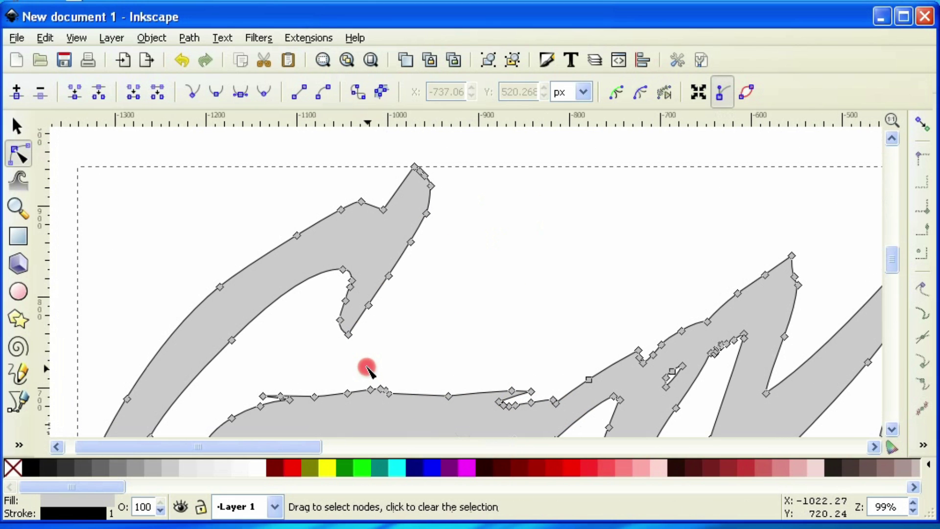
pyautogui.scroll(3, 539, 394)
# Remove the stray cusp node at the G–a join, leaving 280 nodes
pyautogui.click(544, 397)
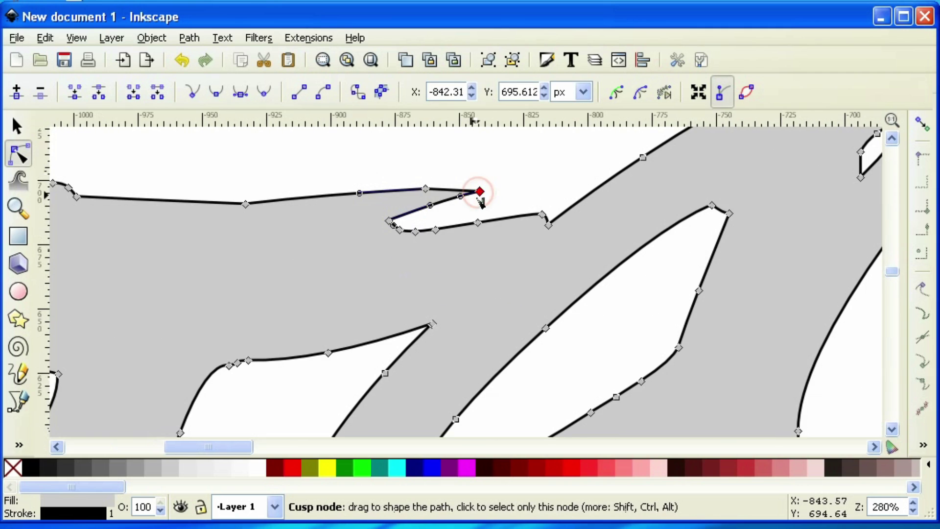
pyautogui.moveTo(476, 189); pyautogui.dragTo(479, 192)
pyautogui.click(468, 200)
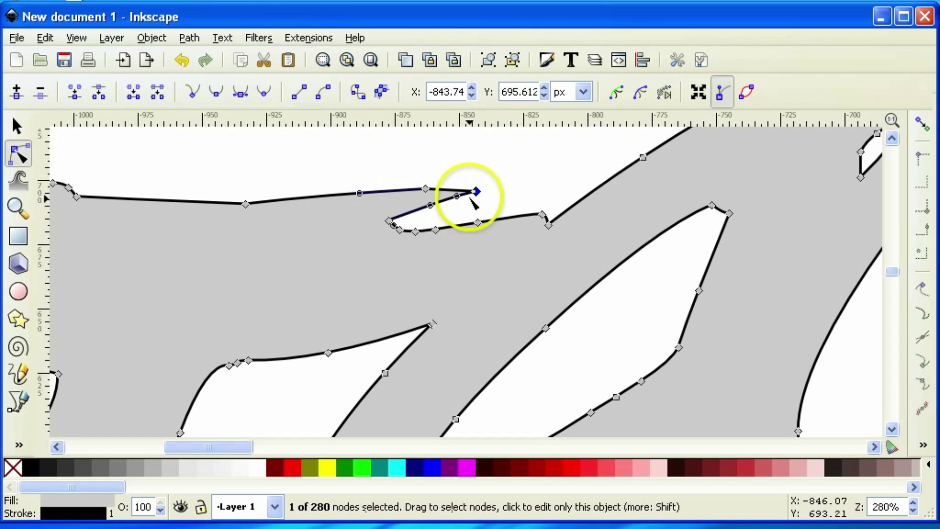
pyautogui.hotkey('ctrl', 'z')
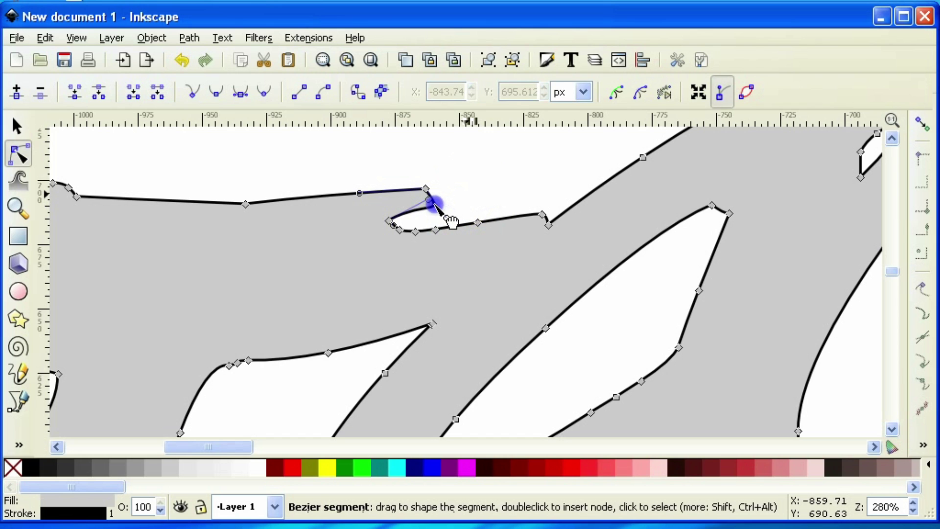
pyautogui.keyDown('ctrl'); pyautogui.scroll(-2, 623, 328); pyautogui.keyUp('ctrl')
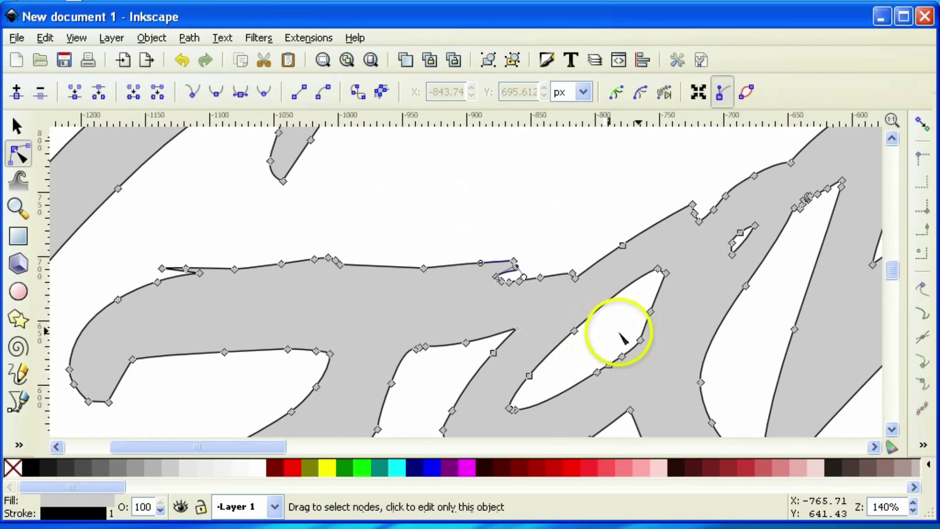
pyautogui.keyDown('ctrl'); pyautogui.scroll(-1, 770, 313); pyautogui.keyUp('ctrl')
# Delete the four nodes of the tiny hole at the a–v join
pyautogui.moveTo(766, 311); pyautogui.dragTo(482, 306)
pyautogui.keyDown('ctrl'); pyautogui.scroll(2, 463, 201); pyautogui.keyUp('ctrl')
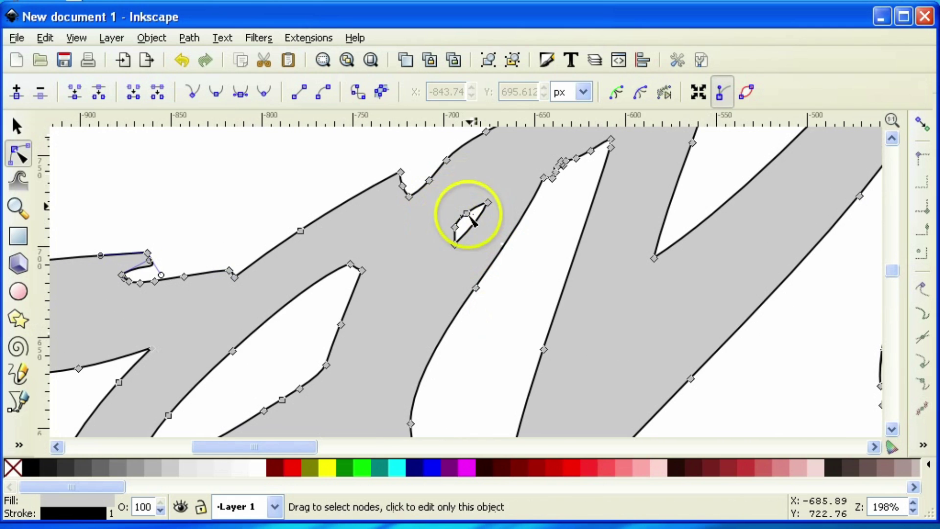
pyautogui.moveTo(471, 219); pyautogui.dragTo(487, 249)
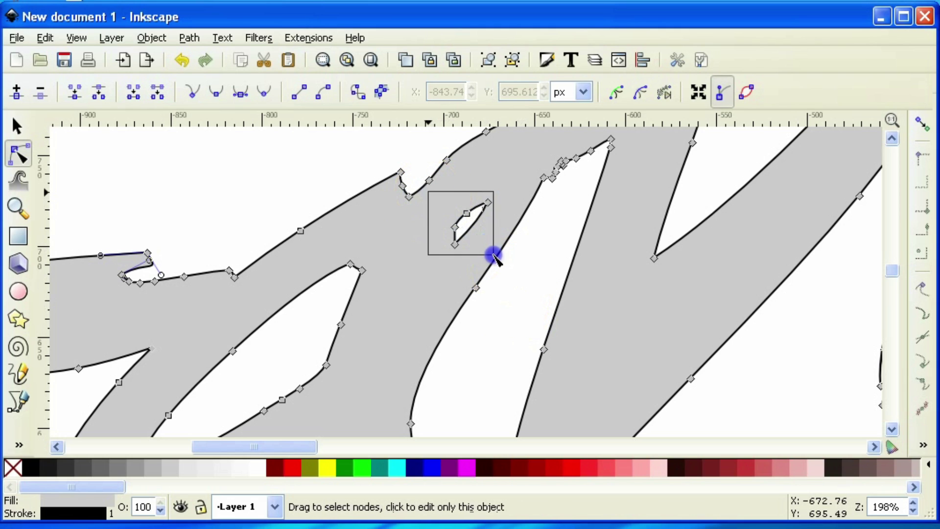
pyautogui.moveTo(498, 254); pyautogui.dragTo(499, 255)
pyautogui.press('Delete')
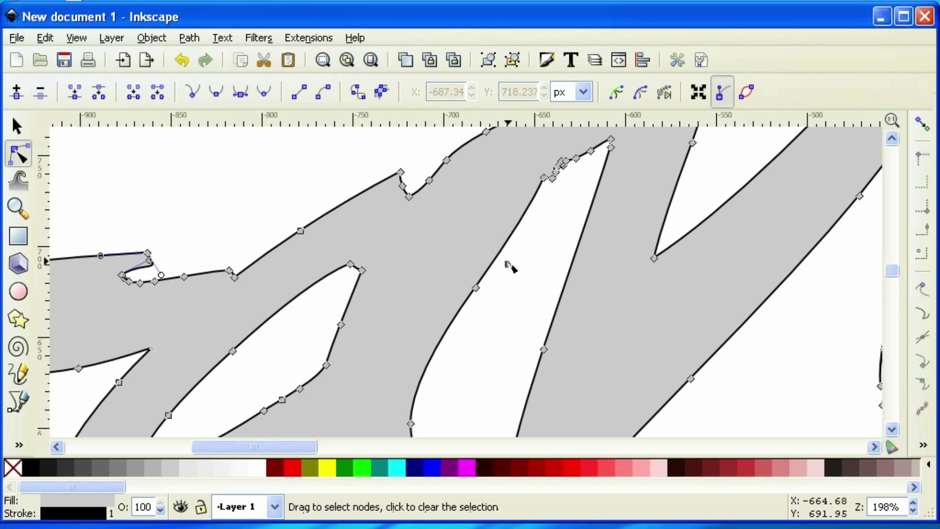
pyautogui.scroll(-2, 513, 359)
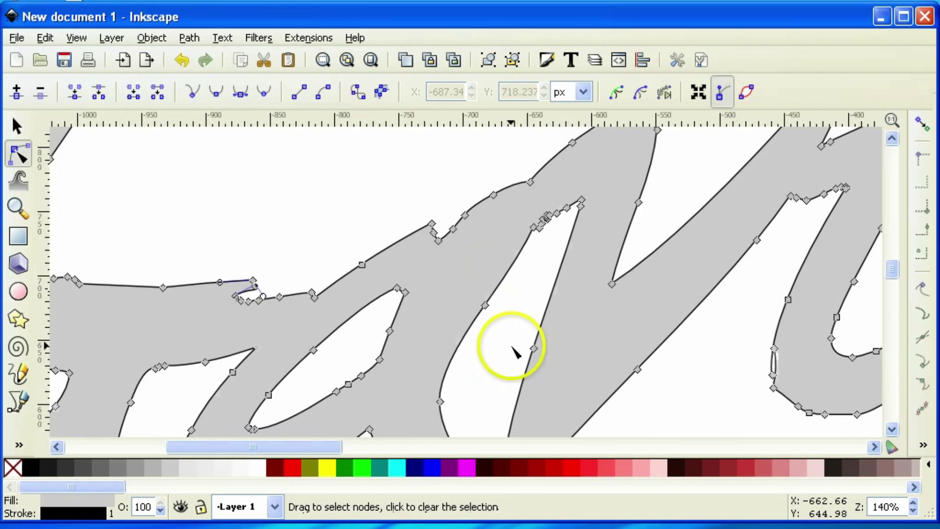
pyautogui.scroll(-1, 724, 356)
pyautogui.scroll(-1, 723, 355)
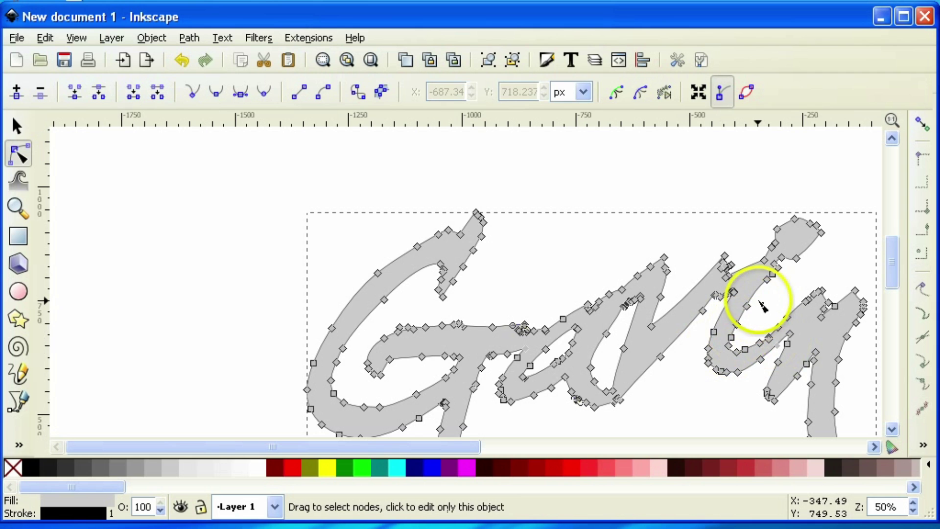
# Turn the zigzag segment near the i into a straight line
pyautogui.moveTo(765, 304); pyautogui.dragTo(598, 309)
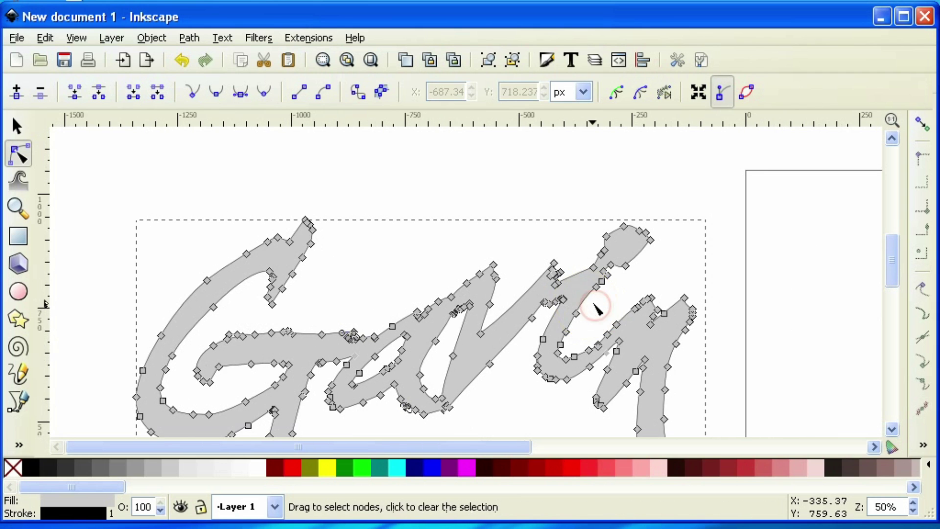
pyautogui.scroll(5, 602, 319)
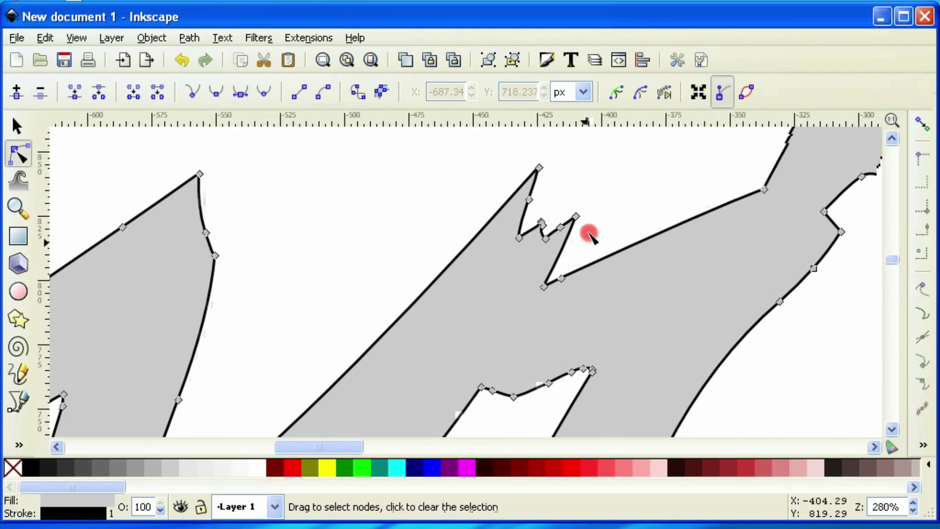
pyautogui.moveTo(589, 233); pyautogui.dragTo(574, 307)
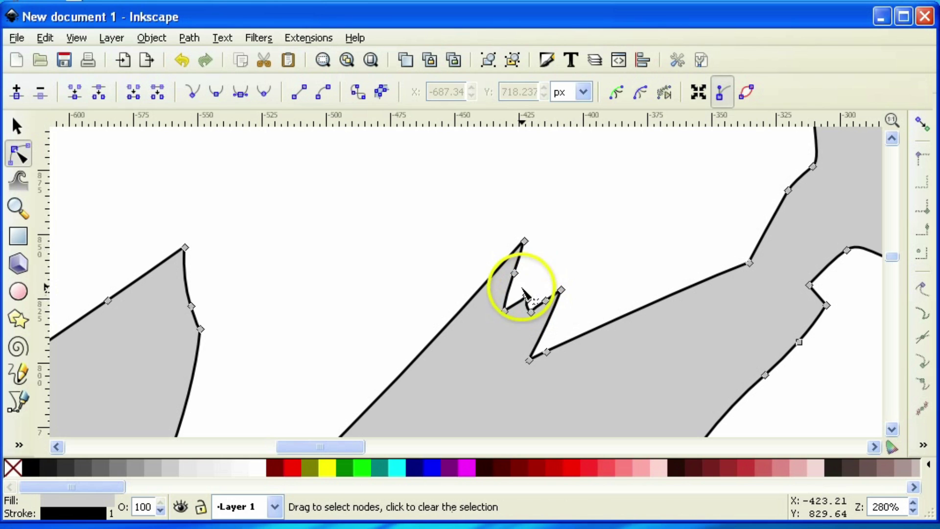
pyautogui.click(587, 284)
pyautogui.click(531, 295)
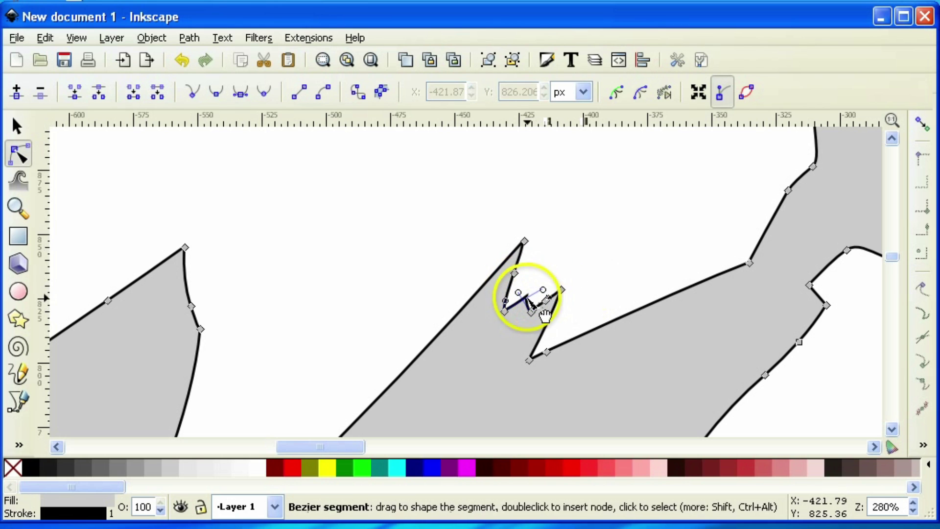
pyautogui.click(522, 300)
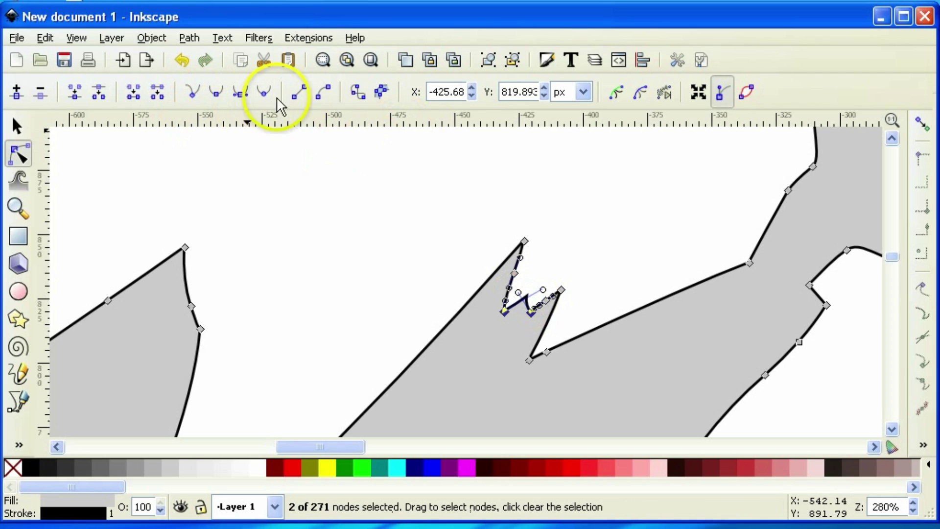
pyautogui.click(297, 96)
pyautogui.click(591, 244)
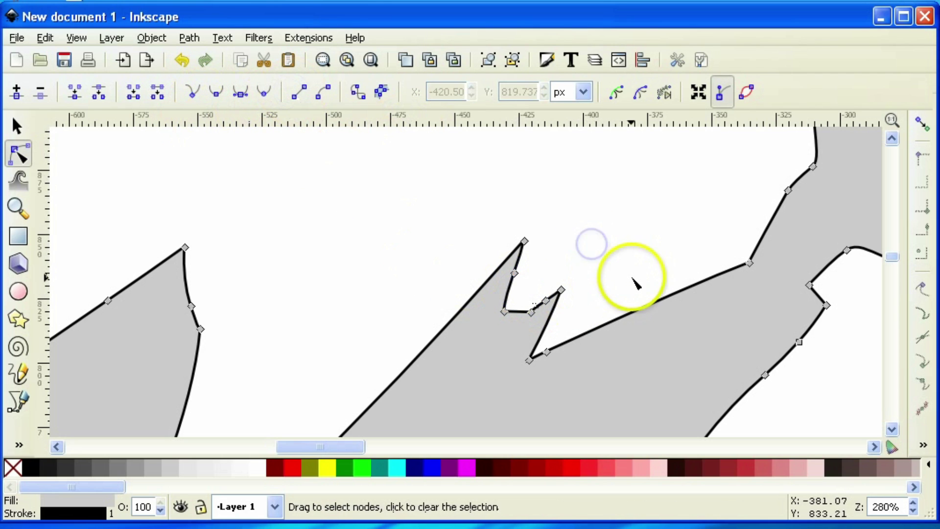
# Pan and zoom out to recenter the whole word
pyautogui.scroll(-3, 635, 281)
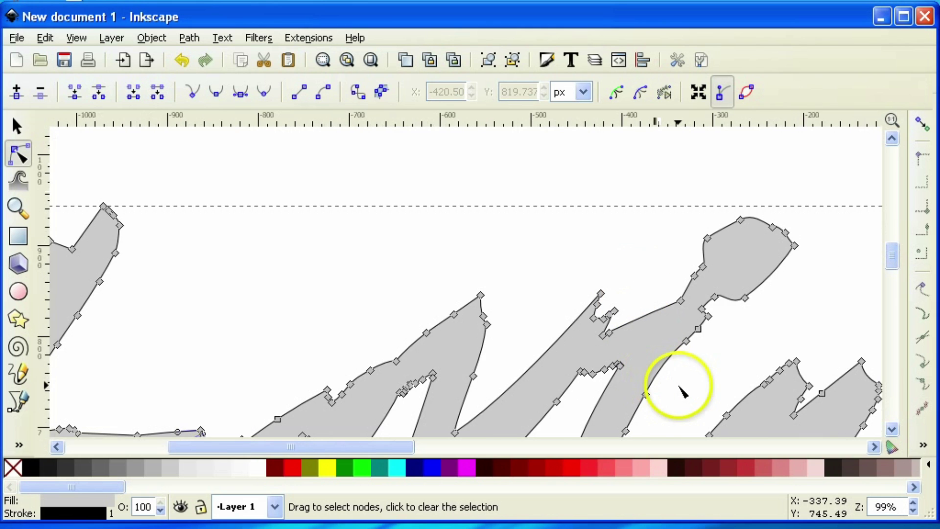
pyautogui.moveTo(682, 383); pyautogui.dragTo(488, 210)
pyautogui.moveTo(430, 300); pyautogui.dragTo(600, 182)
pyautogui.scroll(-2, 414, 301)
pyautogui.scroll(-1, 414, 301)
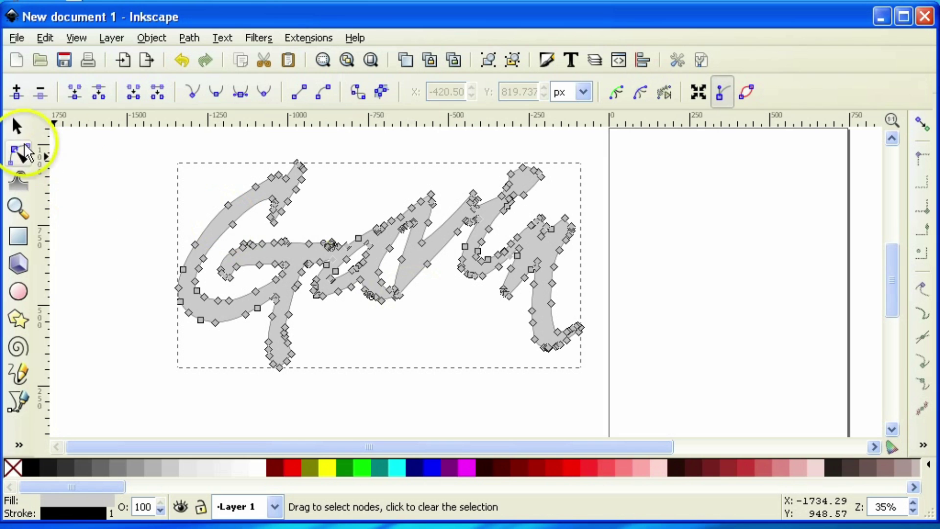
# Nudge the merged Gavin path left-down, then right, to X -15.242, Y 2.306 in
pyautogui.click(18, 125)
pyautogui.click(703, 289)
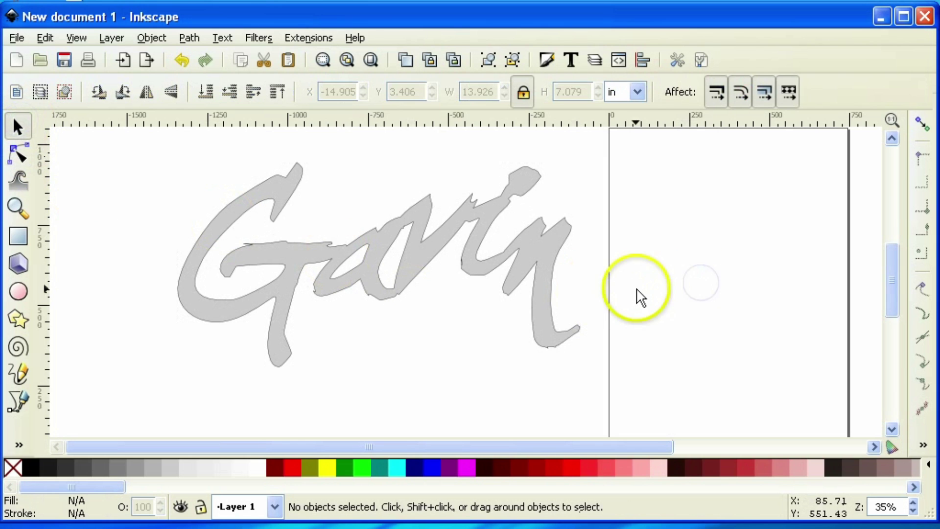
pyautogui.scroll(-1, 641, 296)
pyautogui.click(540, 293)
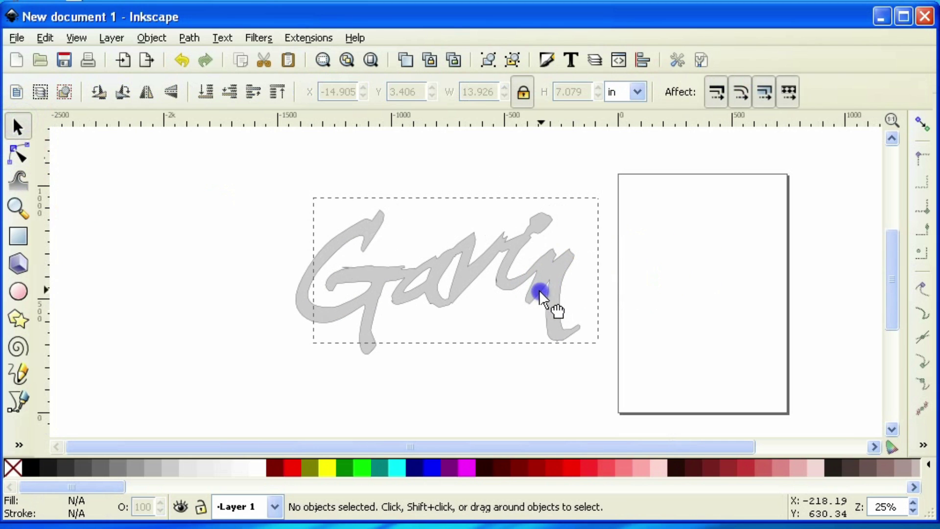
pyautogui.moveTo(540, 292); pyautogui.dragTo(532, 301)
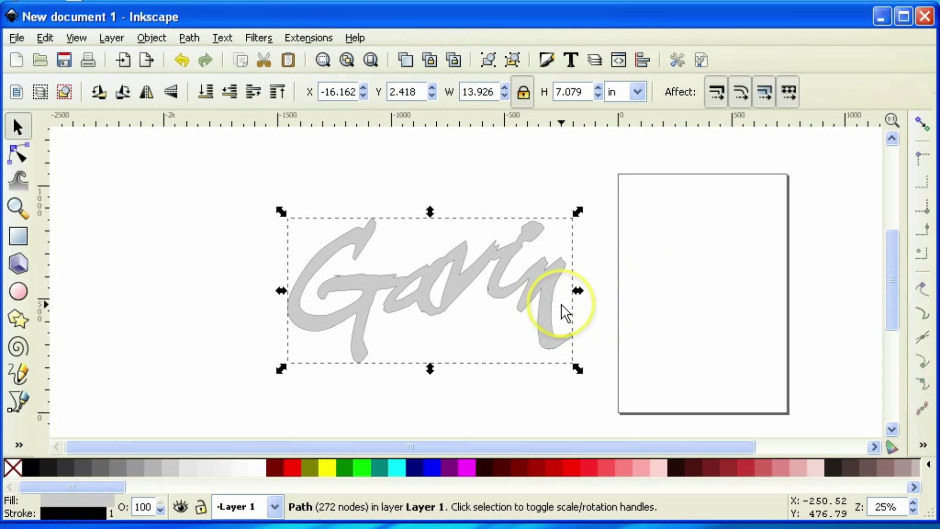
pyautogui.scroll(4, 564, 312)
pyautogui.scroll(-2, 551, 310)
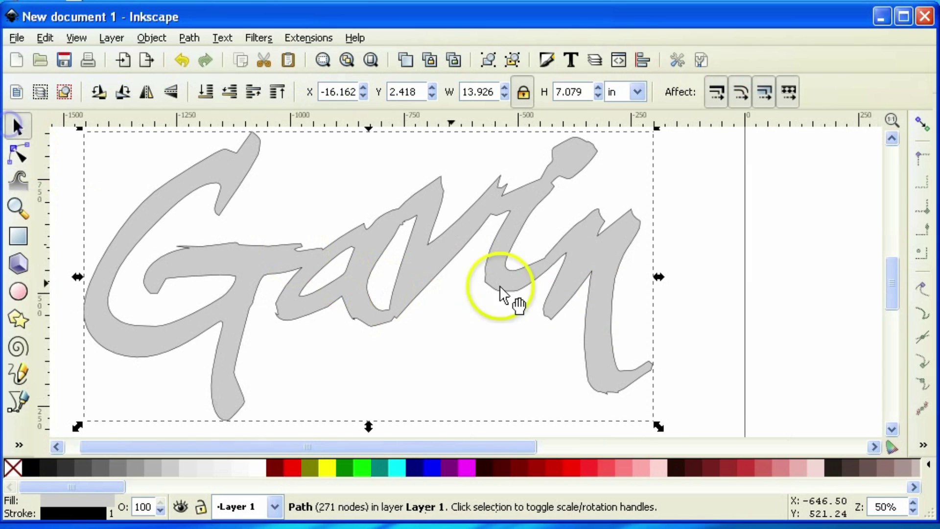
pyautogui.click(762, 317)
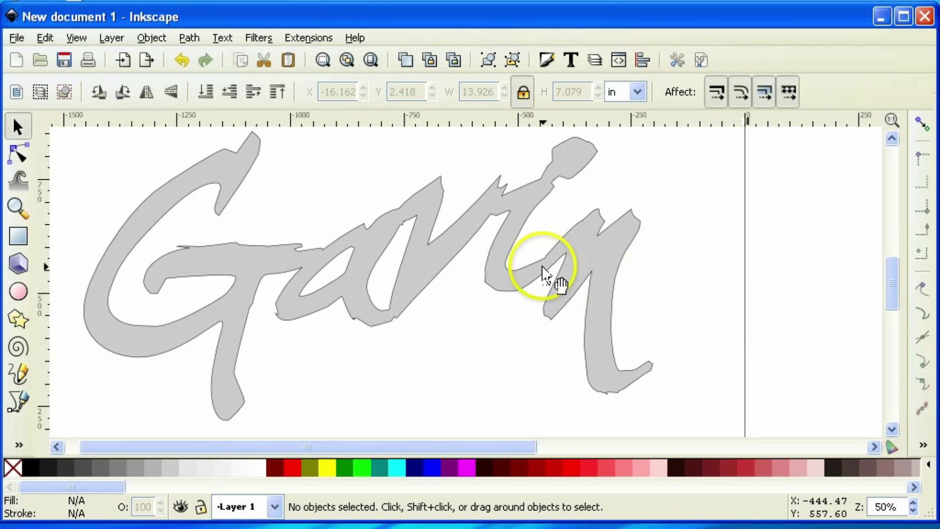
pyautogui.moveTo(528, 267); pyautogui.dragTo(562, 270)
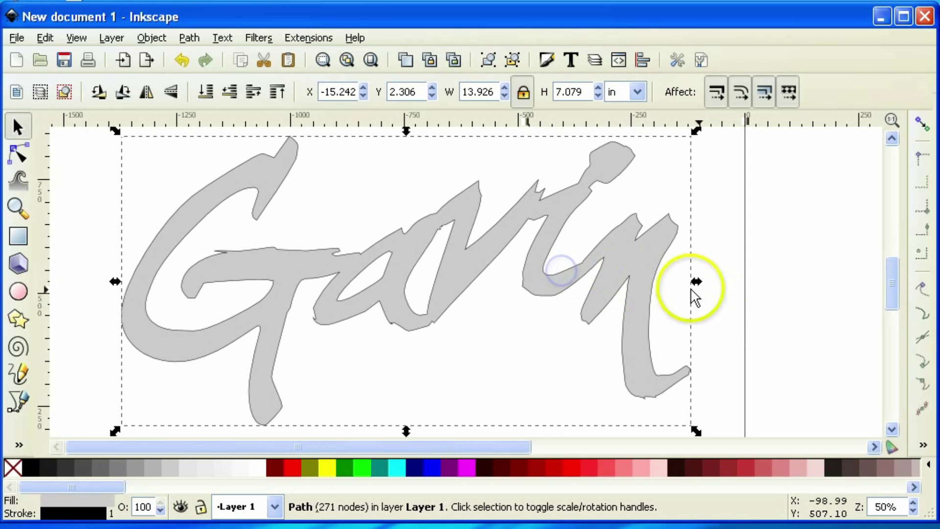